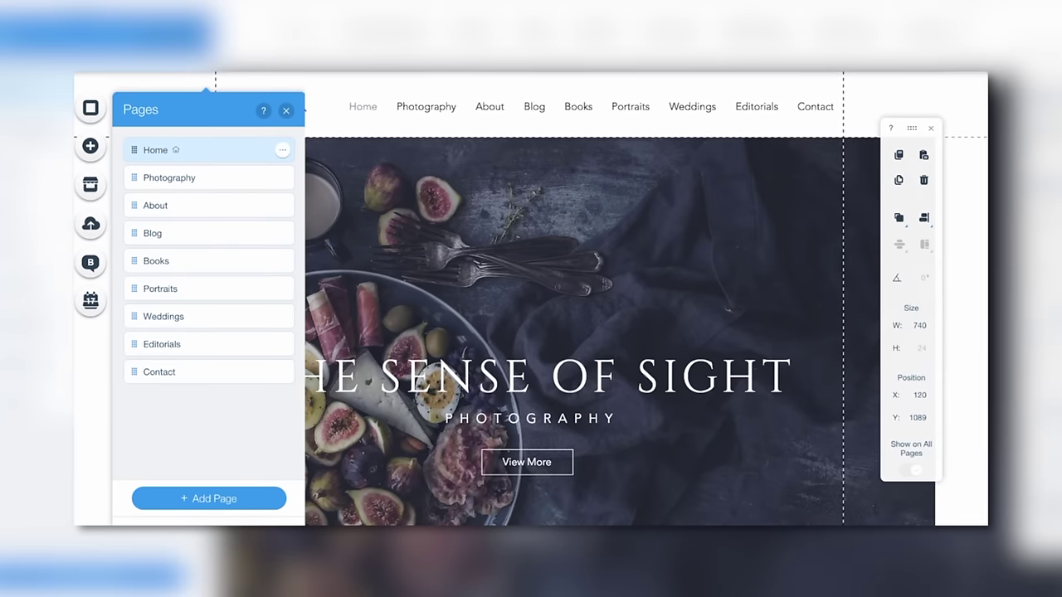
Step: Nest the Portraits and Weddings pages as subpages of Photography and move the Editorials page up below Weddings
{"action": "left_click_drag", "start_coordinate": [213, 283], "coordinate": [199, 204]}
{"action": "left_click", "coordinate": [280, 204]}
{"action": "left_click", "coordinate": [332, 368]}
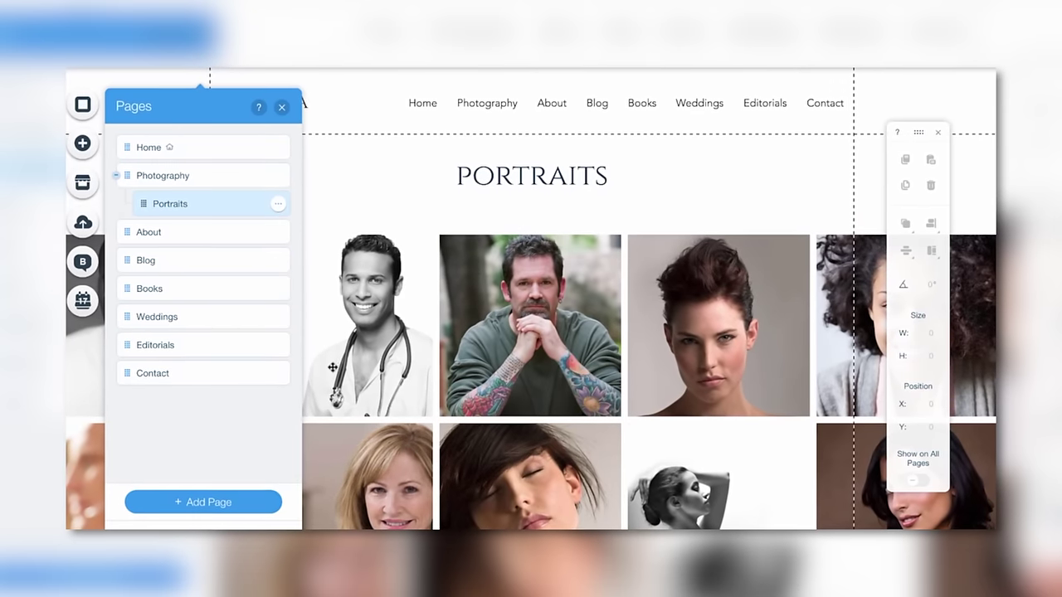
{"action": "left_click_drag", "start_coordinate": [227, 316], "coordinate": [261, 227]}
{"action": "left_click", "coordinate": [277, 230]}
{"action": "left_click", "coordinate": [328, 398]}
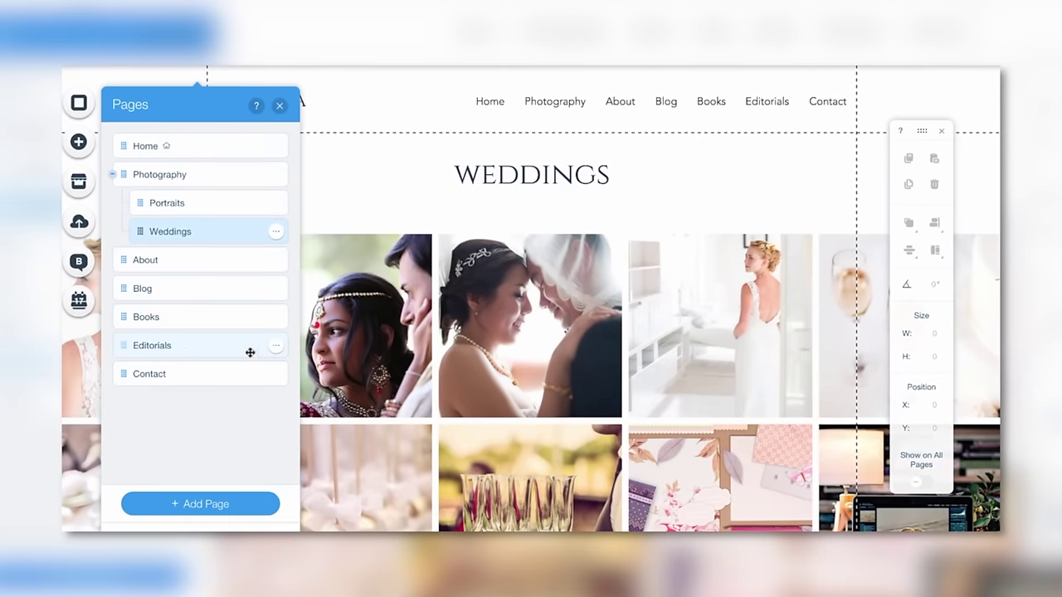
{"action": "left_click_drag", "start_coordinate": [188, 348], "coordinate": [213, 256]}
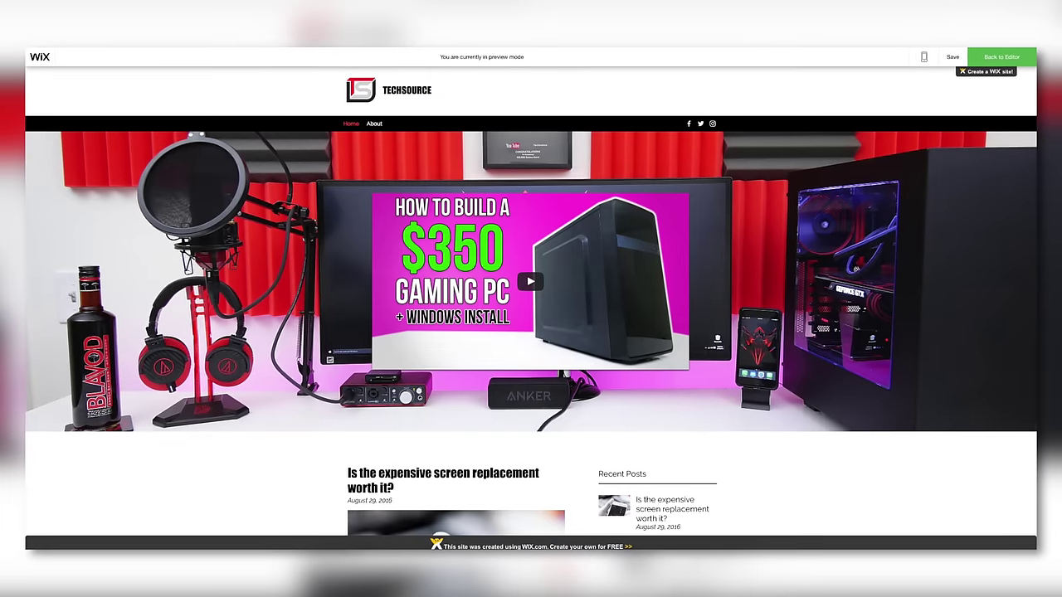
Step: Look through the TechSource home page in preview mode and open its About page
{"action": "scroll", "coordinate": [531, 332], "scroll_direction": "down", "scroll_amount": 8}
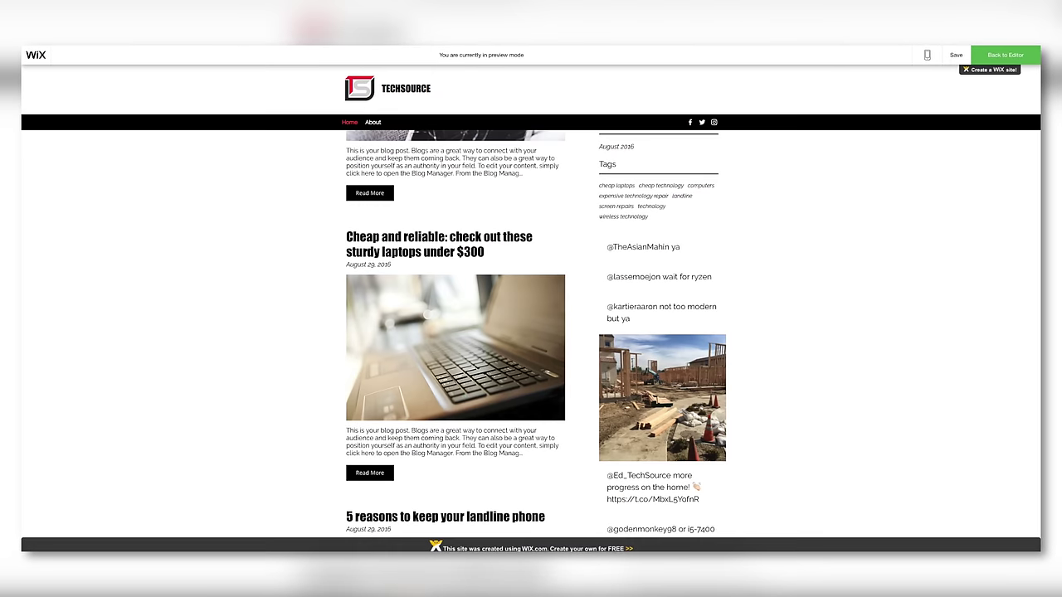
{"action": "left_click", "coordinate": [373, 122]}
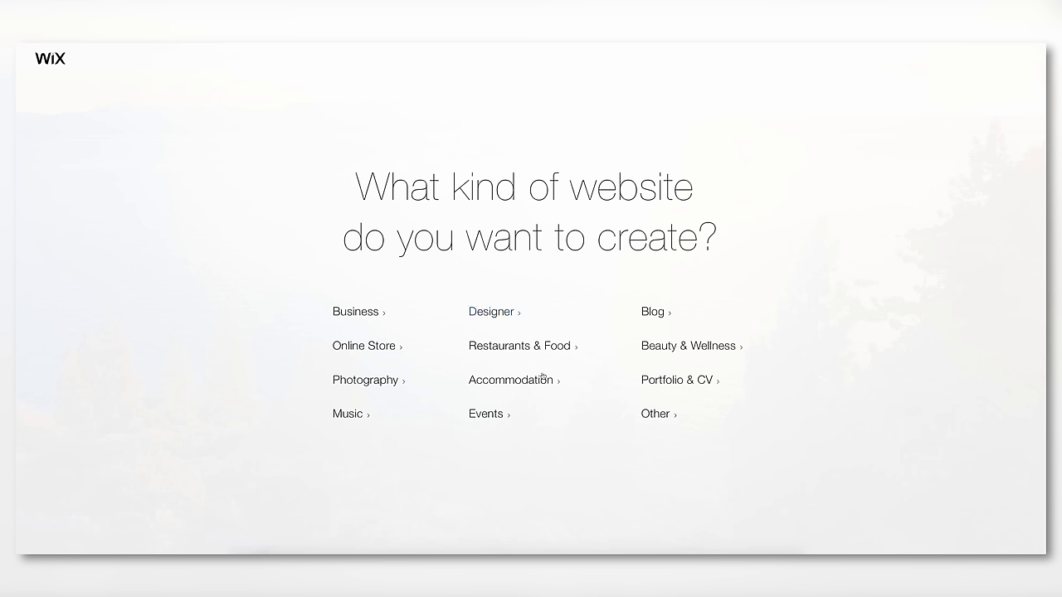
Step: Choose Blog as the kind of website and enter Tech Blog as the type of blog
{"action": "left_click", "coordinate": [651, 312]}
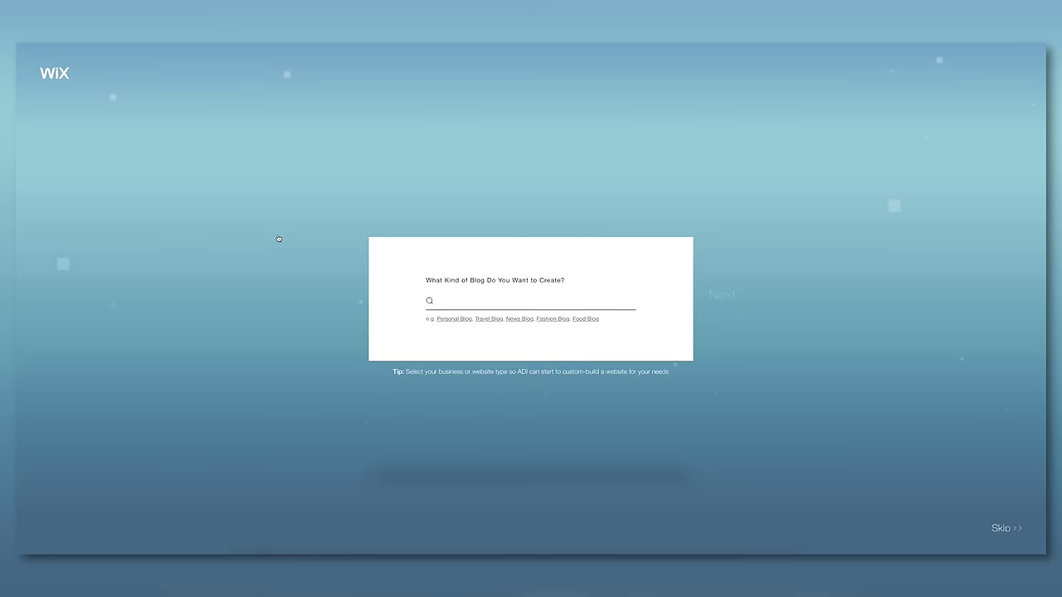
{"action": "type", "text": "Tech Blog"}
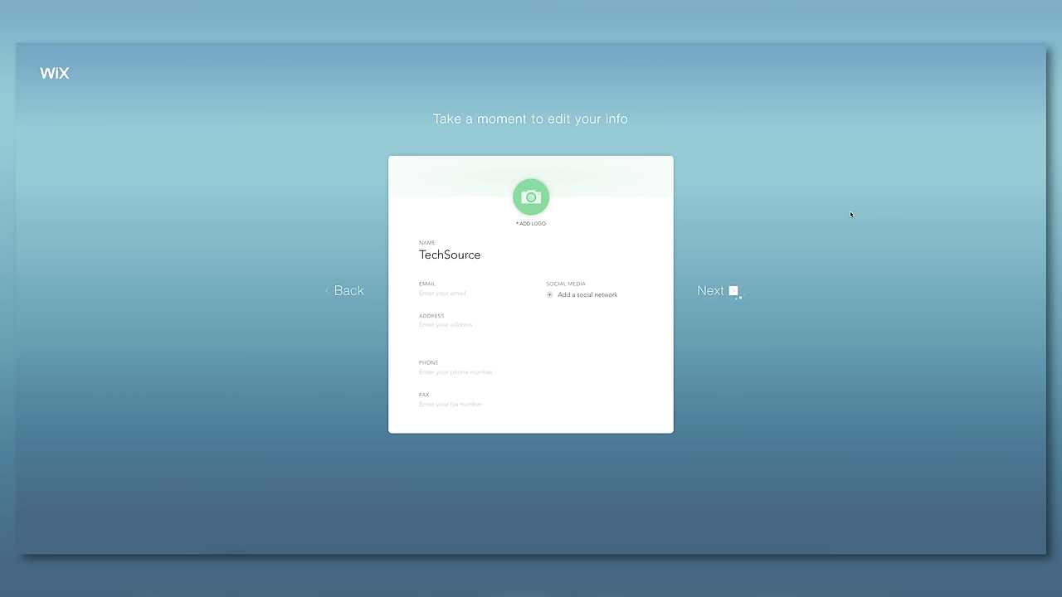
Step: Upload the logo image from the Stills folder as the TechSource site logo
{"action": "left_click", "coordinate": [539, 199]}
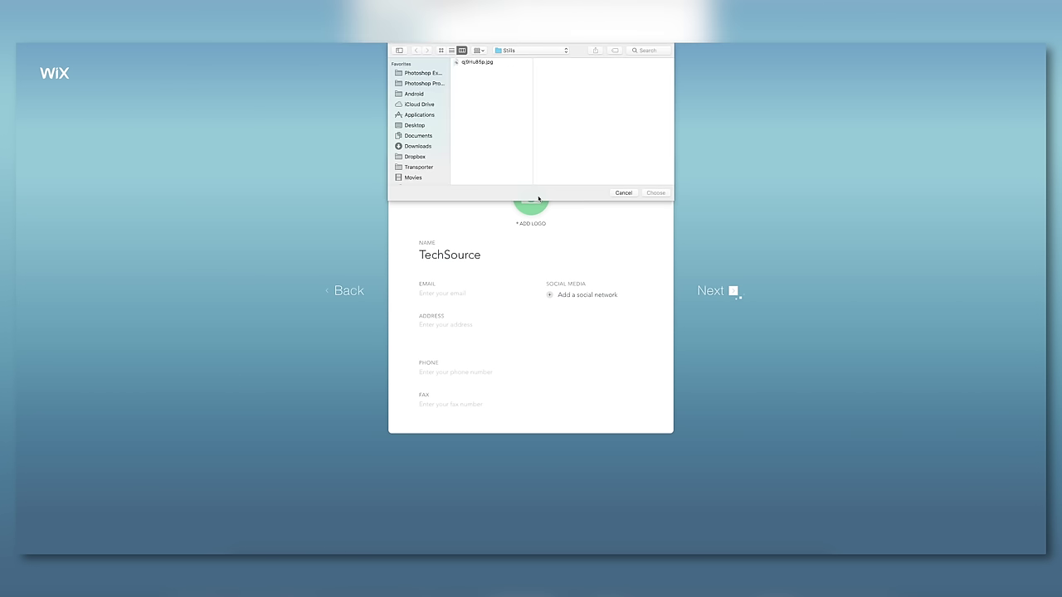
{"action": "left_click", "coordinate": [489, 63]}
{"action": "left_click", "coordinate": [655, 193]}
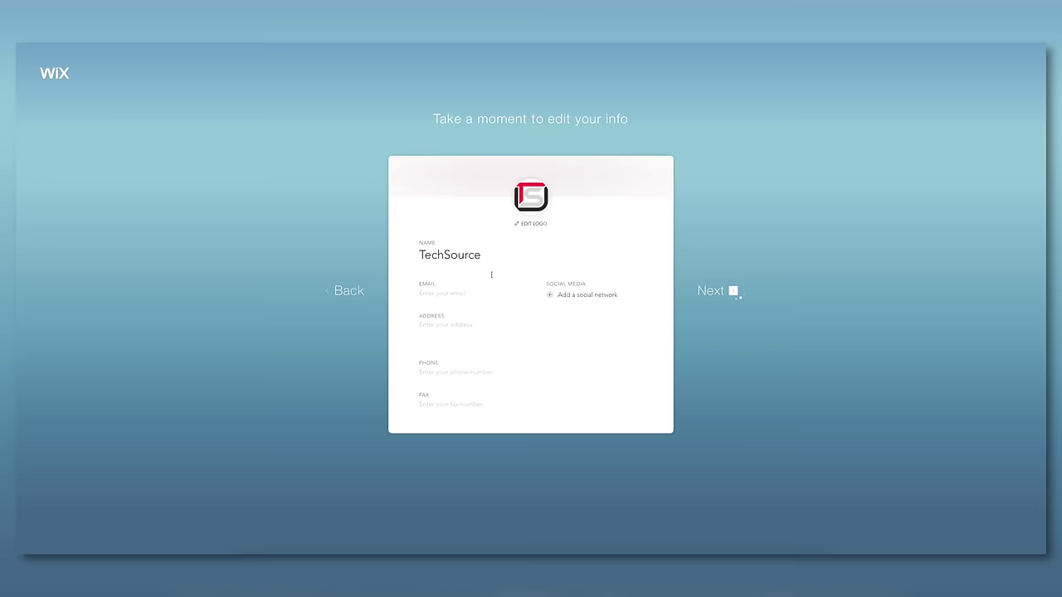
Step: Add the TechSource Facebook and Twitter profile links to the site info, plus another social network entry
{"action": "left_click", "coordinate": [565, 297]}
{"action": "key", "text": "ctrl+v"}
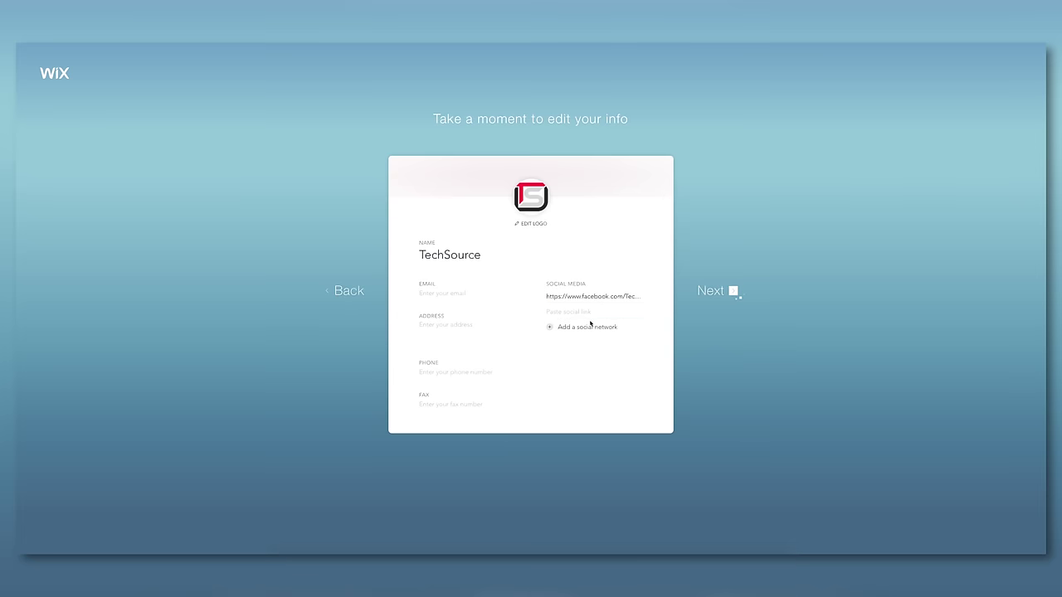
{"action": "left_click", "coordinate": [580, 311]}
{"action": "type", "text": "https://twitter.com/Ed_TechSource"}
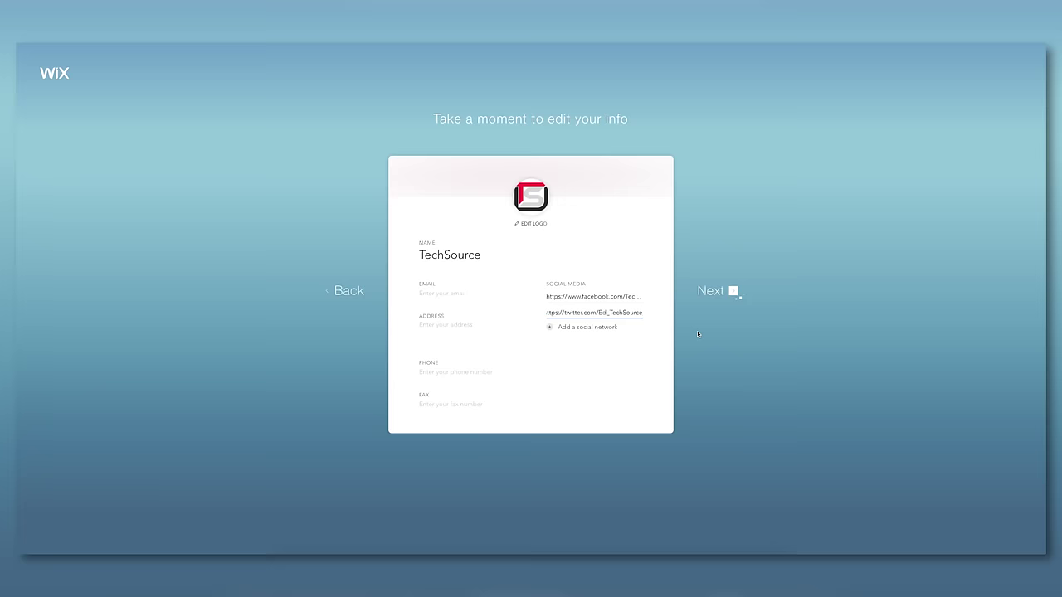
{"action": "left_click", "coordinate": [576, 327]}
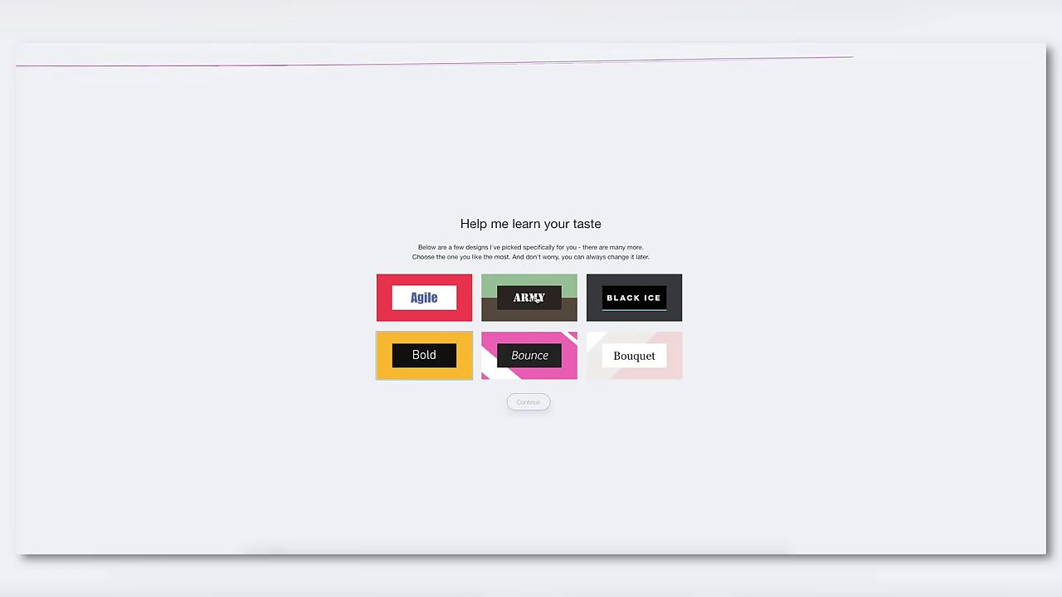
Step: Choose the Agile design and have the homepage created from it
{"action": "left_click", "coordinate": [431, 297]}
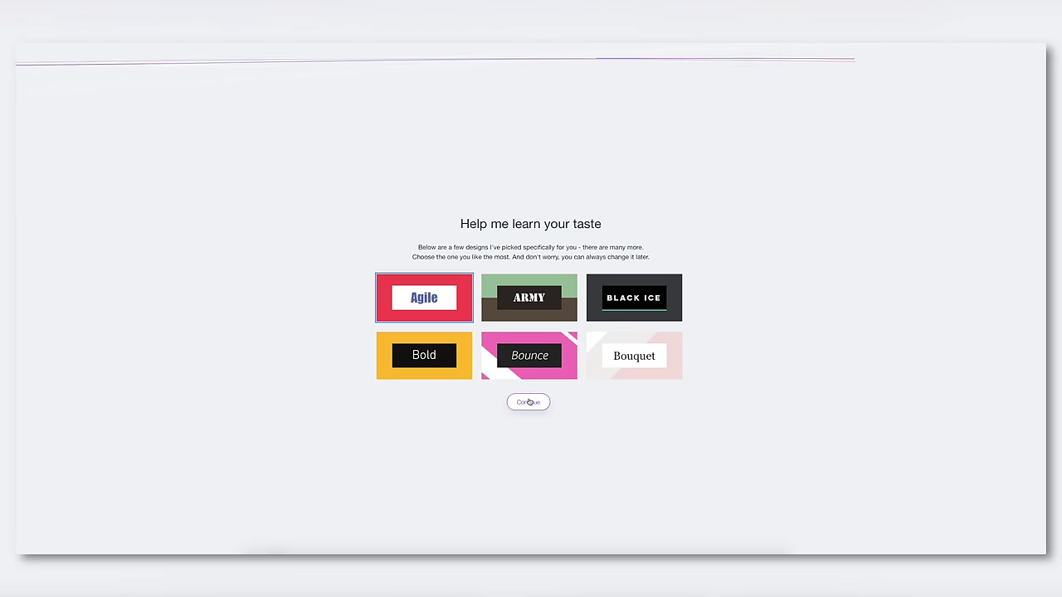
{"action": "left_click", "coordinate": [529, 402]}
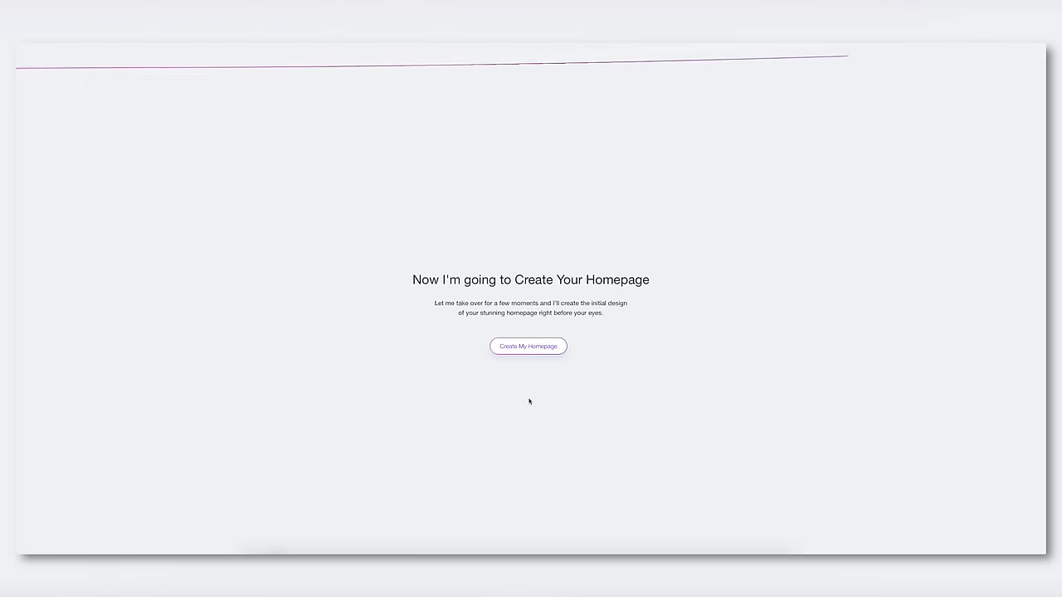
{"action": "left_click", "coordinate": [535, 348]}
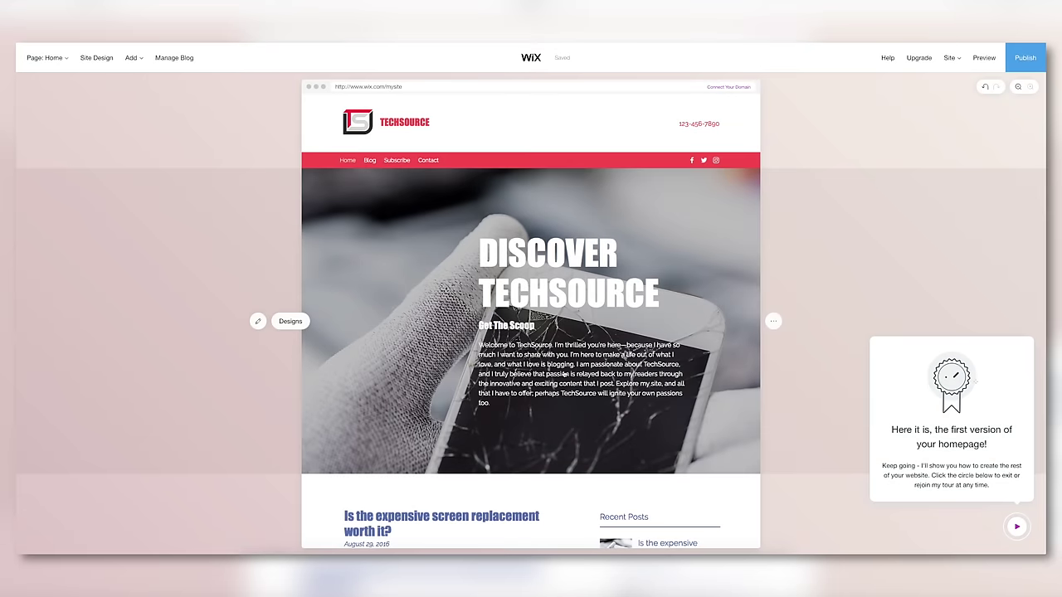
Step: Set the secondary color of the Agile kit's palette to black (#000000) in advanced palette editing
{"action": "scroll", "coordinate": [564, 373], "scroll_direction": "down", "scroll_amount": 4}
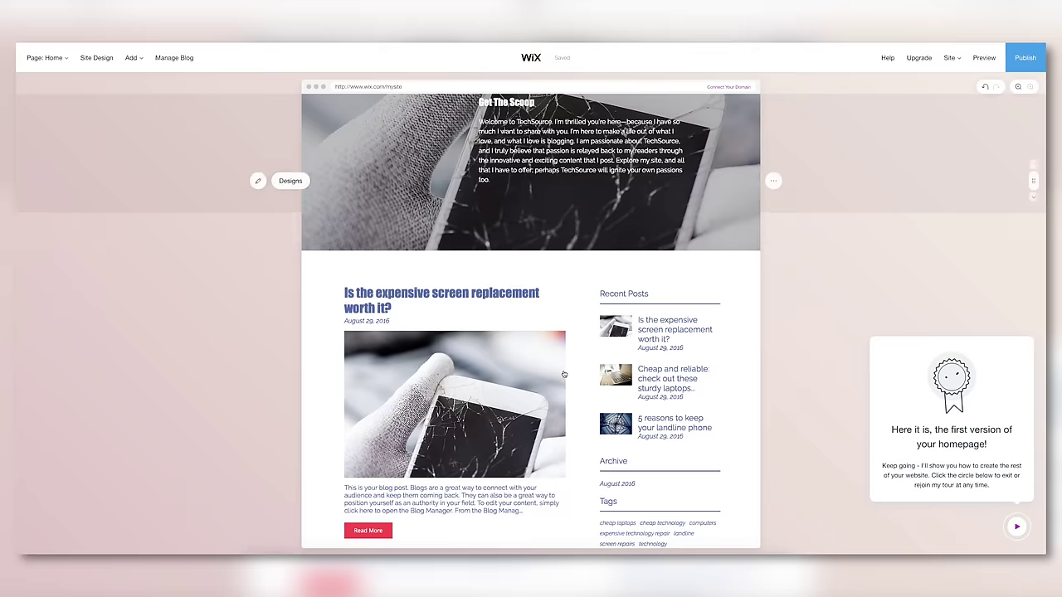
{"action": "scroll", "coordinate": [564, 374], "scroll_direction": "up", "scroll_amount": 3}
{"action": "scroll", "coordinate": [564, 374], "scroll_direction": "up", "scroll_amount": 2}
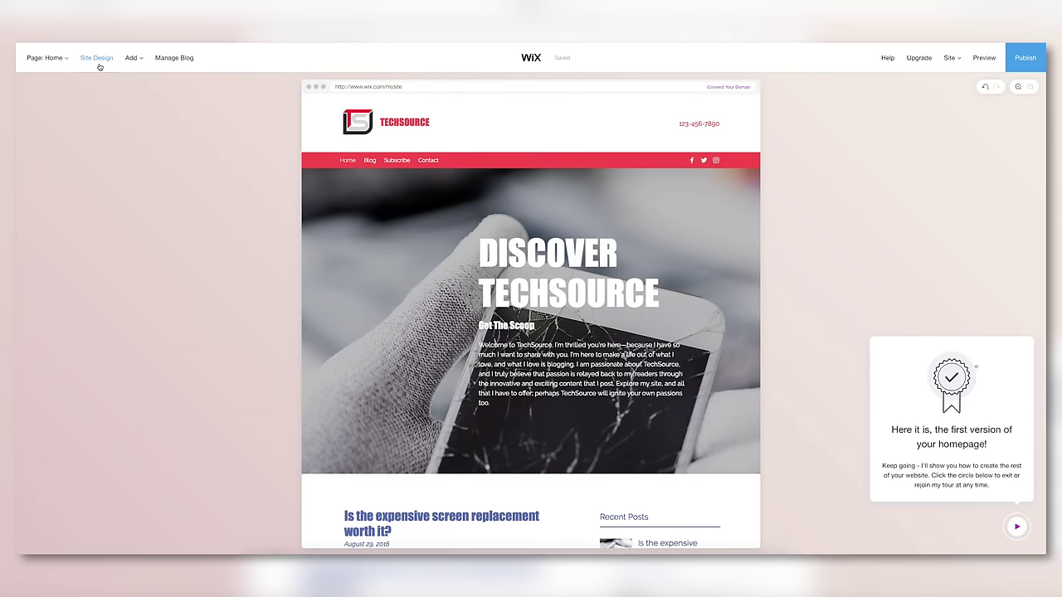
{"action": "left_click", "coordinate": [97, 58]}
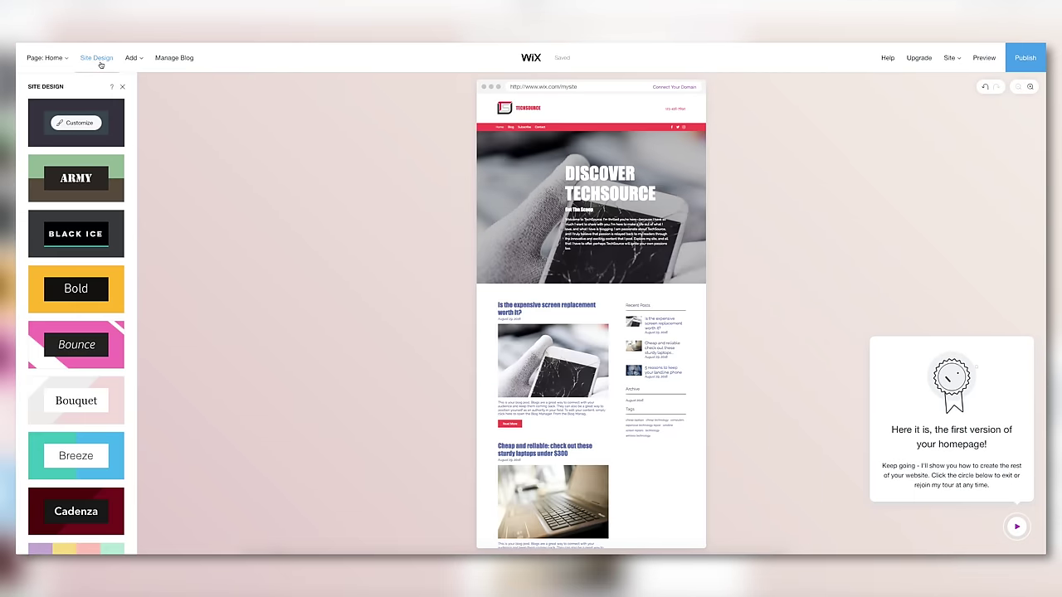
{"action": "left_click", "coordinate": [80, 124]}
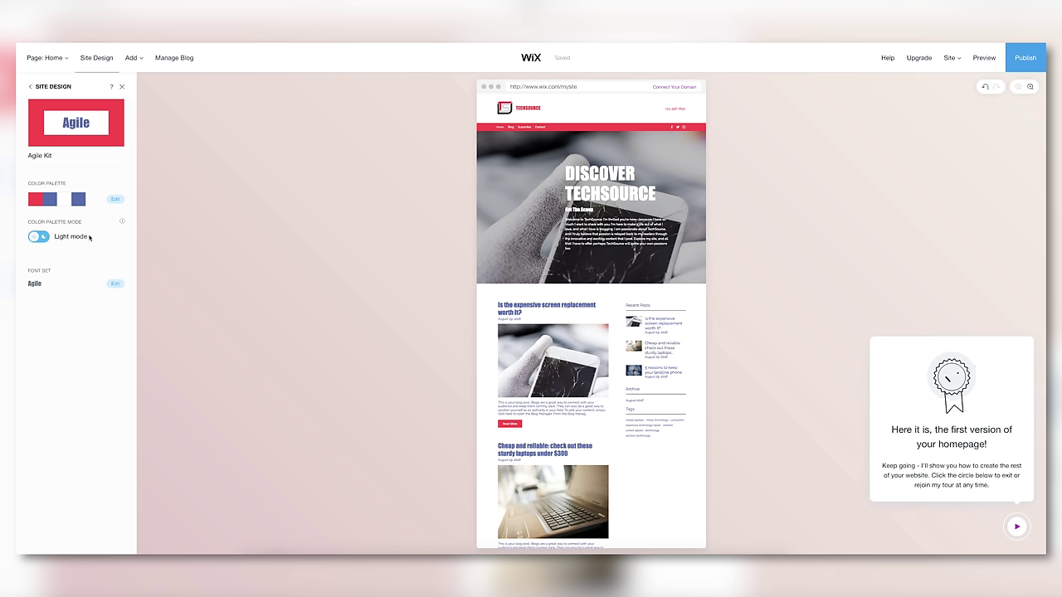
{"action": "left_click", "coordinate": [115, 200]}
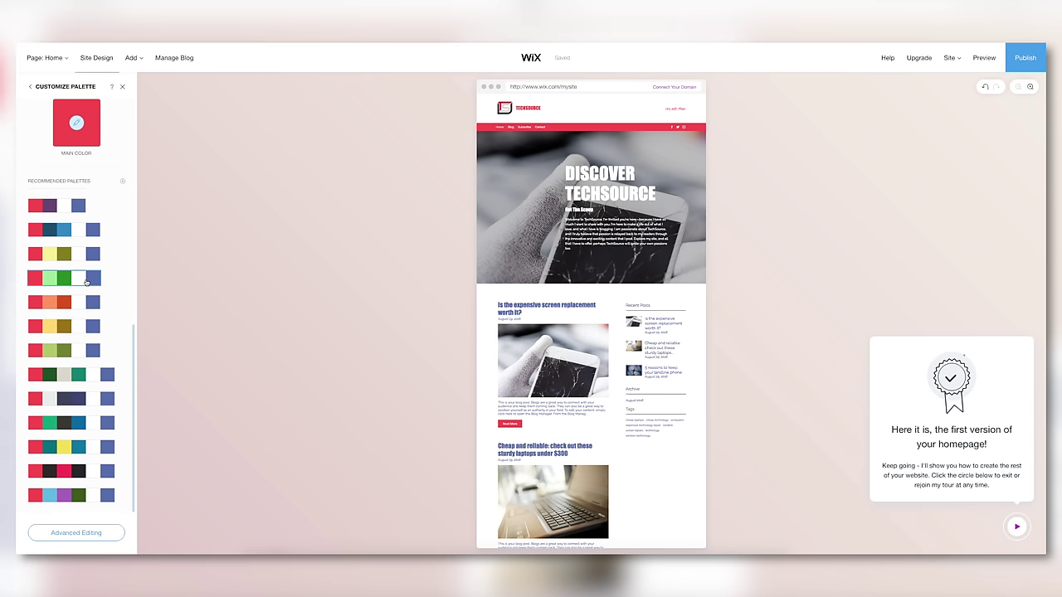
{"action": "left_click", "coordinate": [110, 533]}
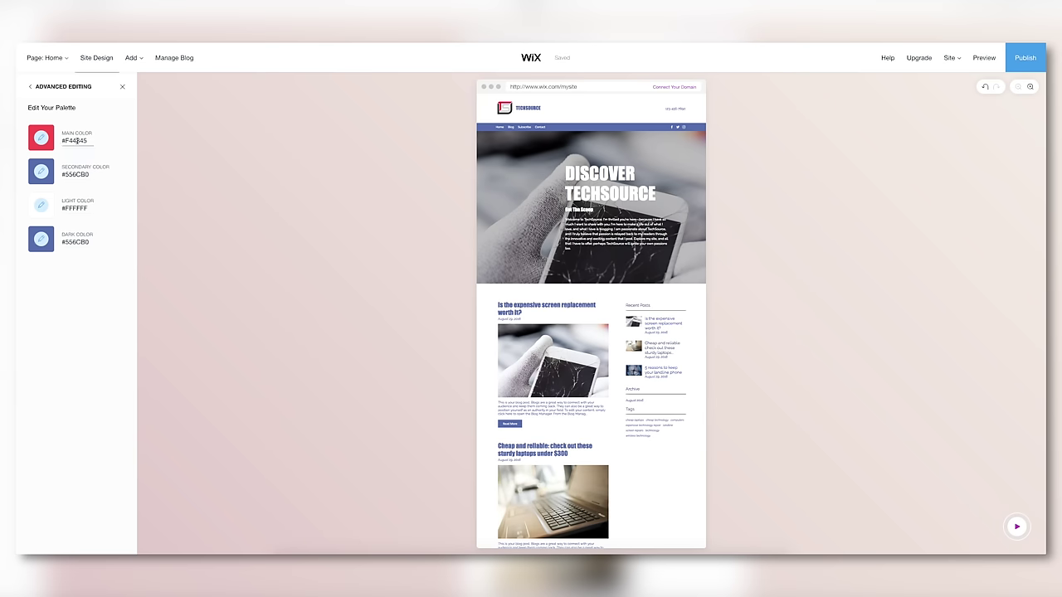
{"action": "left_click", "coordinate": [40, 171]}
{"action": "left_click", "coordinate": [134, 249]}
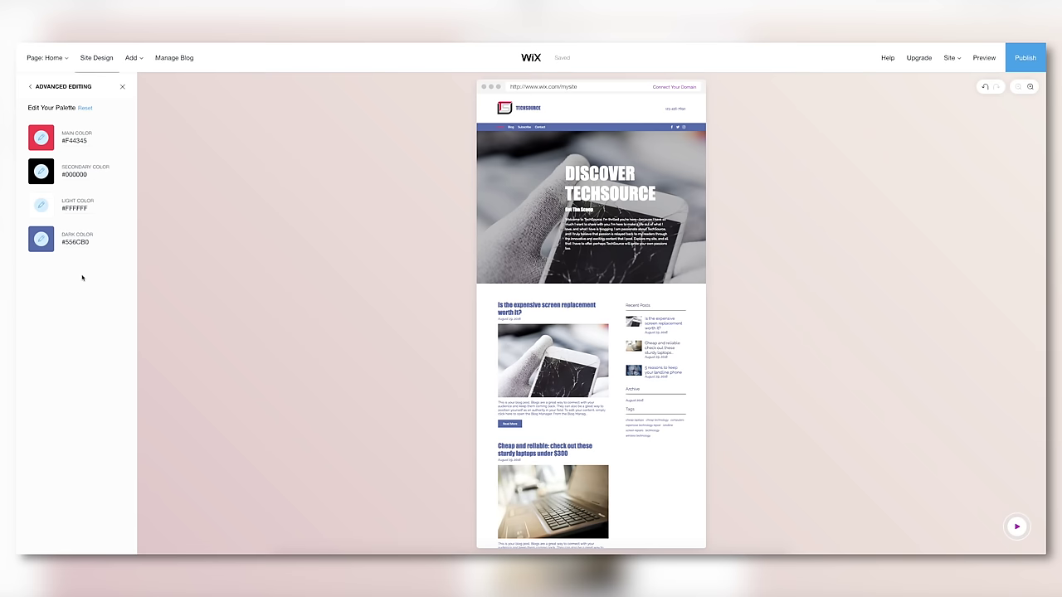
Step: Set the palette's dark color to black (#000000) and close the site design settings
{"action": "left_click", "coordinate": [41, 239]}
{"action": "left_click", "coordinate": [136, 330]}
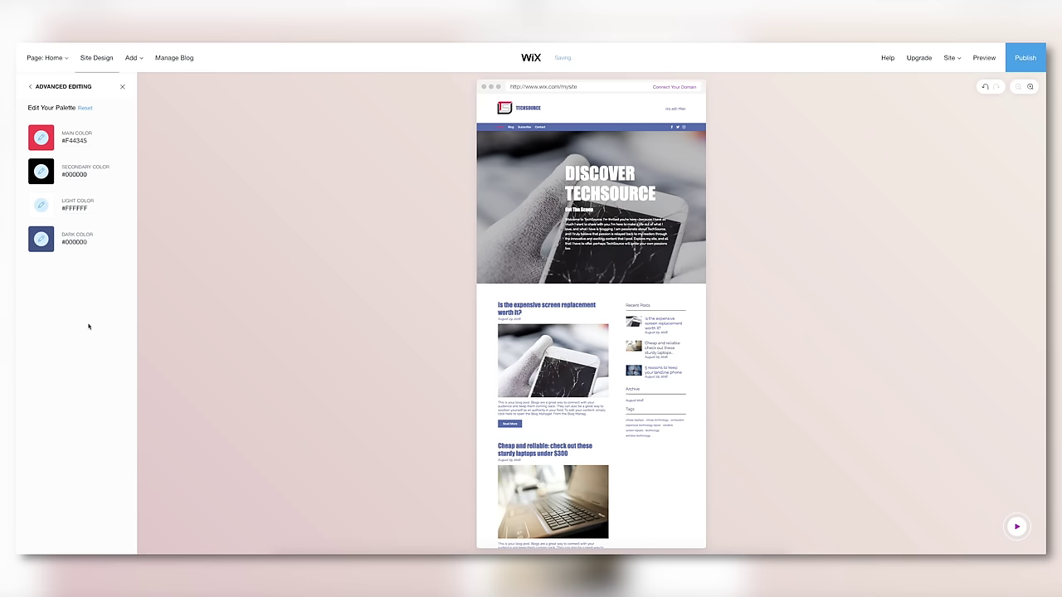
{"action": "left_click", "coordinate": [31, 87]}
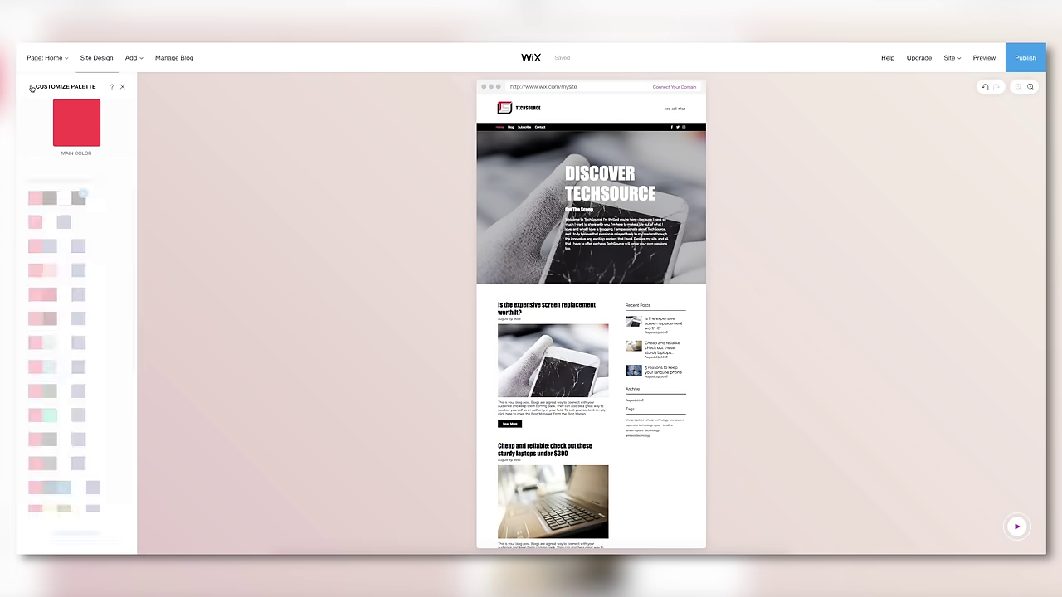
{"action": "left_click", "coordinate": [31, 88]}
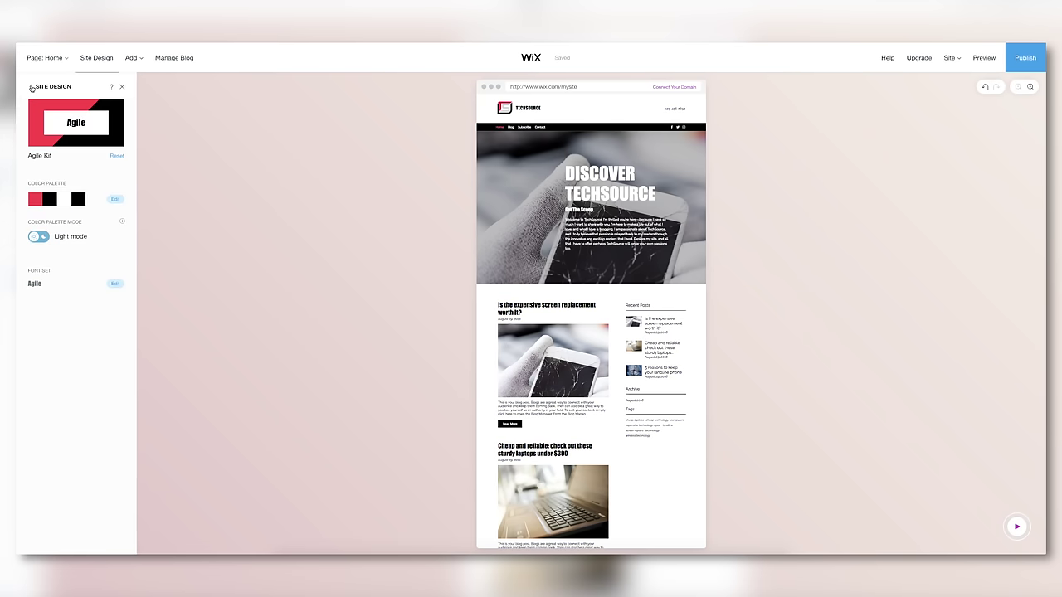
{"action": "left_click", "coordinate": [122, 88]}
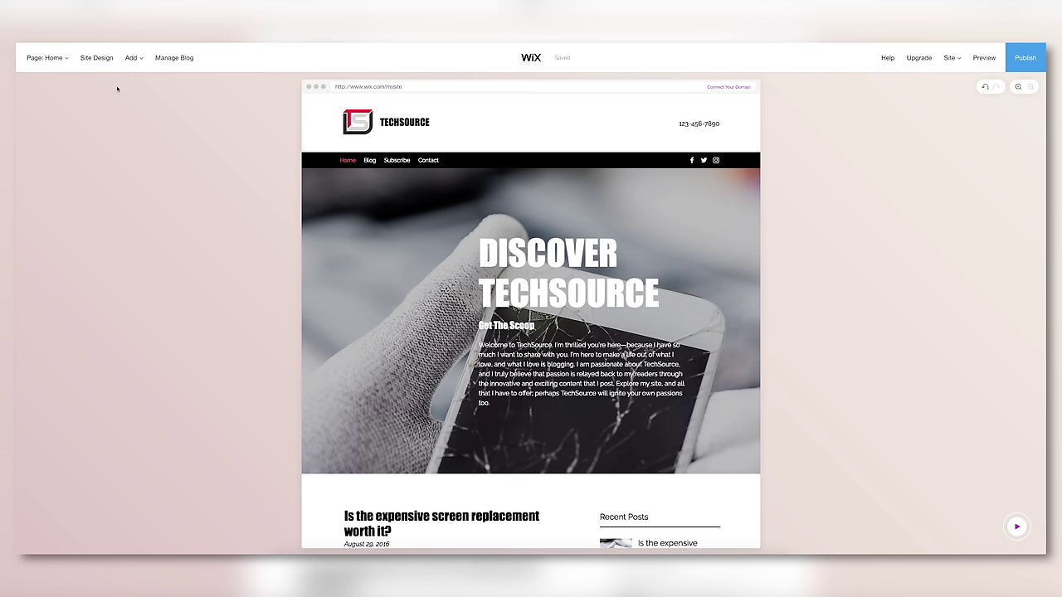
Step: Remove the phone number from the site header and close the header settings
{"action": "left_click", "coordinate": [645, 122]}
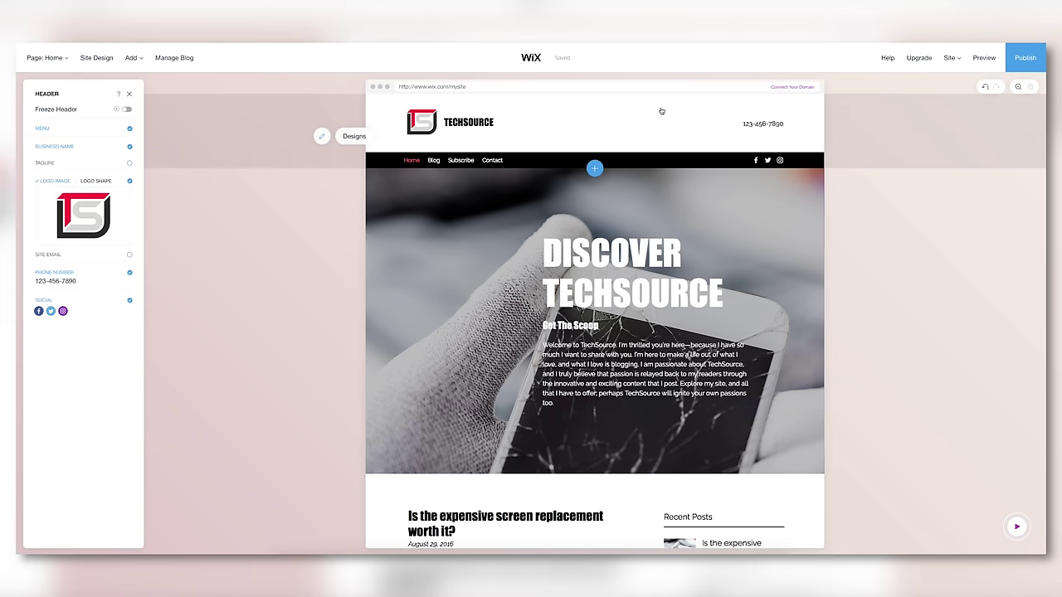
{"action": "left_click", "coordinate": [130, 284]}
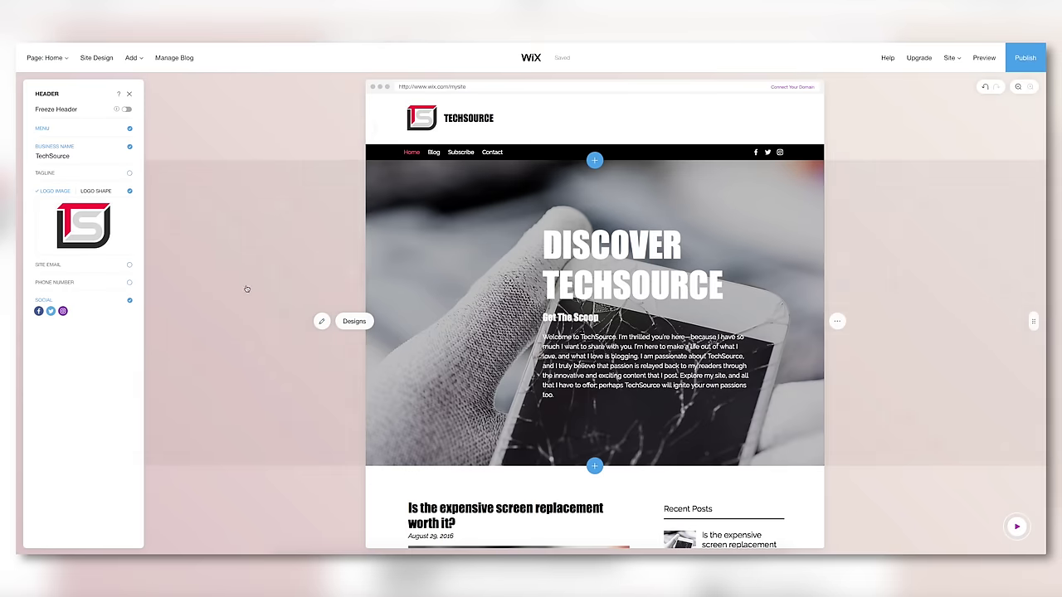
{"action": "left_click", "coordinate": [130, 96]}
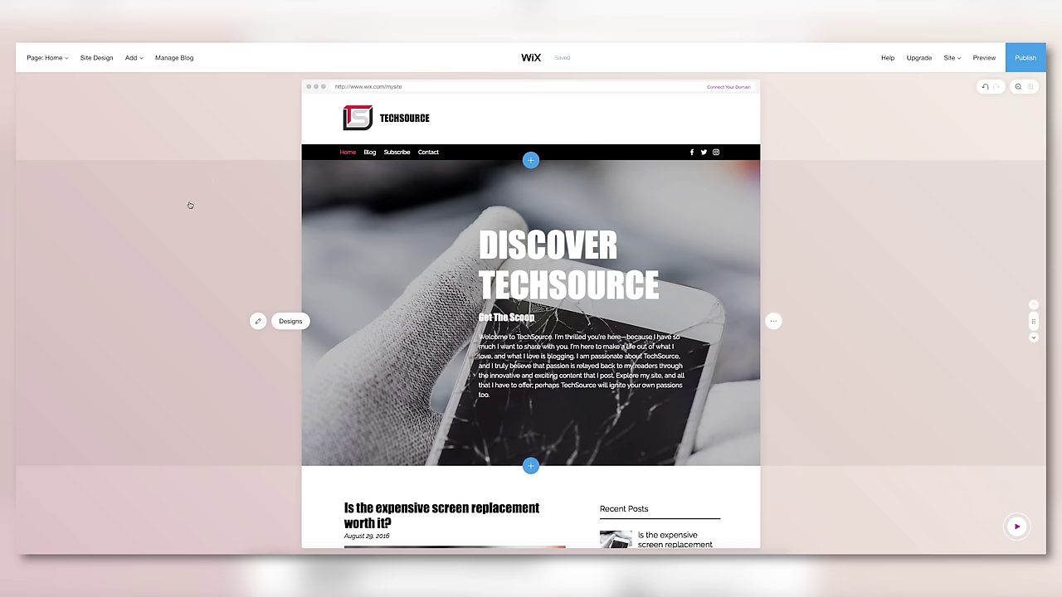
Step: Add an About page using the black About the Blog layout with a square image beside centered text
{"action": "left_click", "coordinate": [51, 58]}
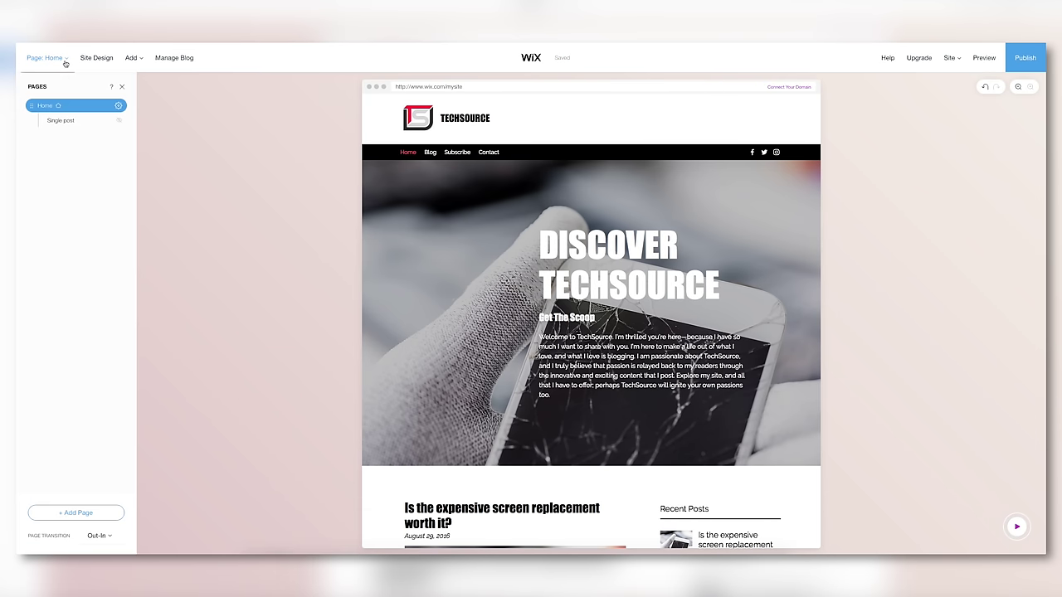
{"action": "left_click", "coordinate": [75, 512]}
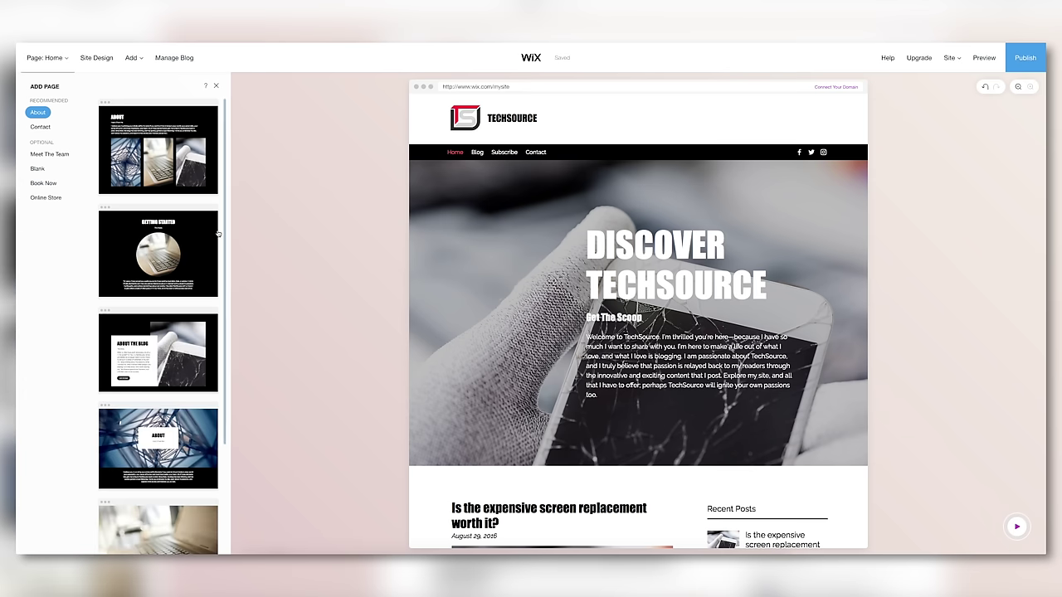
{"action": "scroll", "coordinate": [185, 303], "scroll_direction": "down", "scroll_amount": 3}
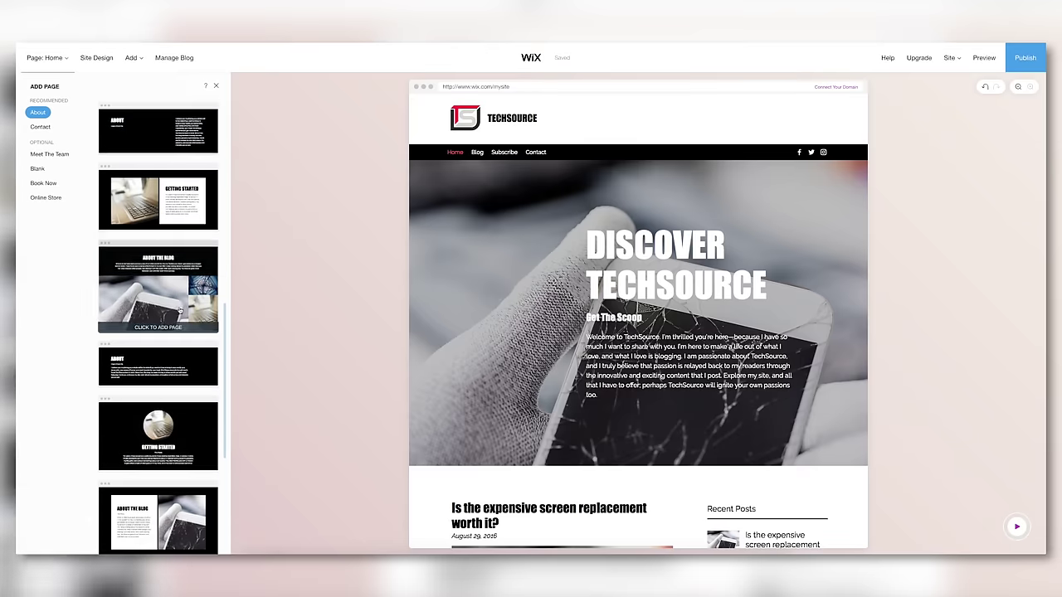
{"action": "scroll", "coordinate": [179, 312], "scroll_direction": "down", "scroll_amount": 5}
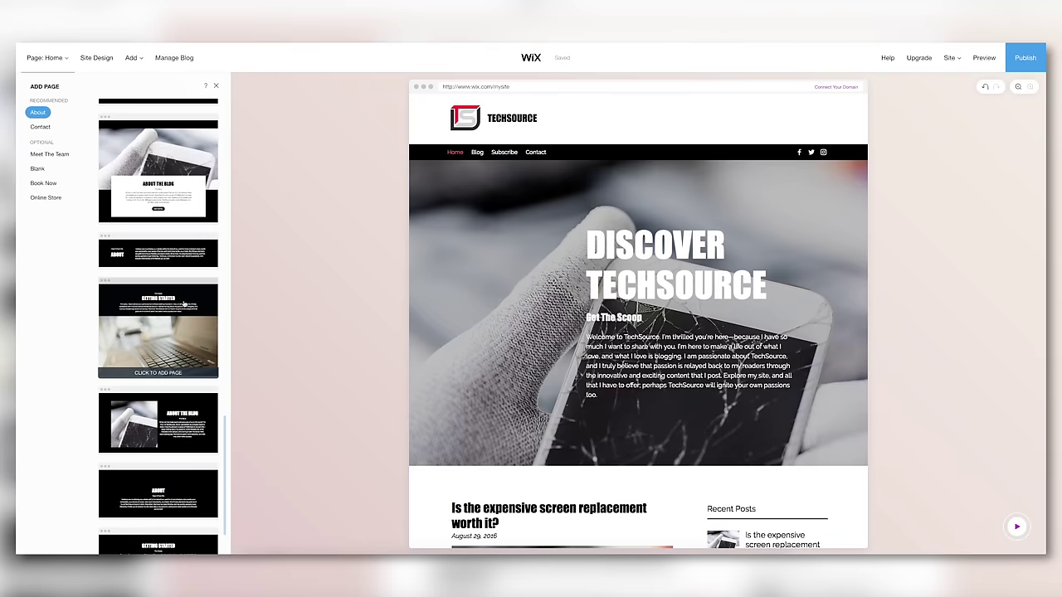
{"action": "left_click", "coordinate": [176, 452]}
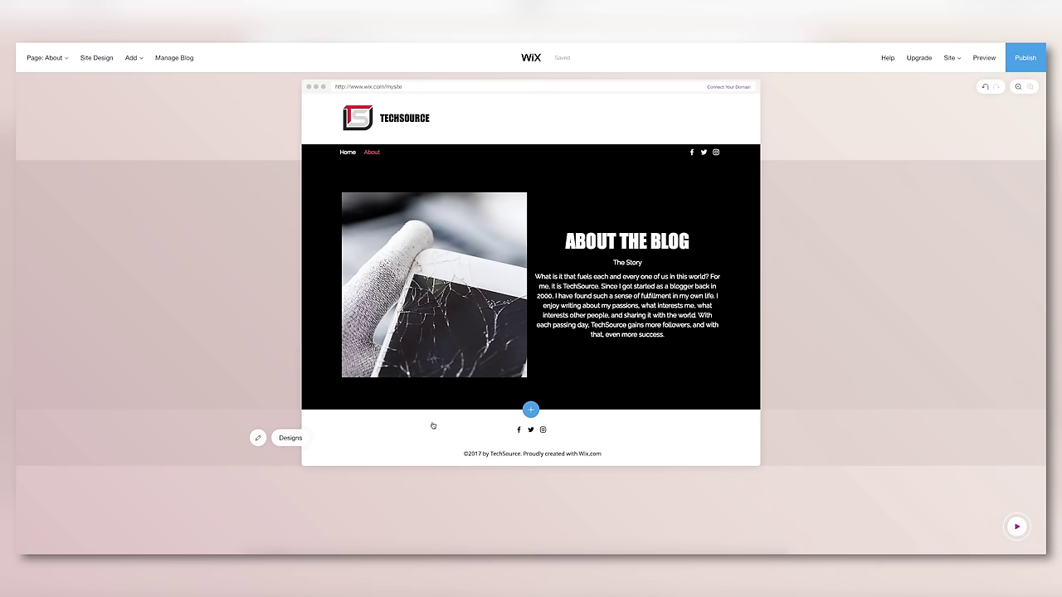
Step: Replace the About section's image with the uploaded photo.jpg and close the section settings
{"action": "left_click", "coordinate": [461, 297]}
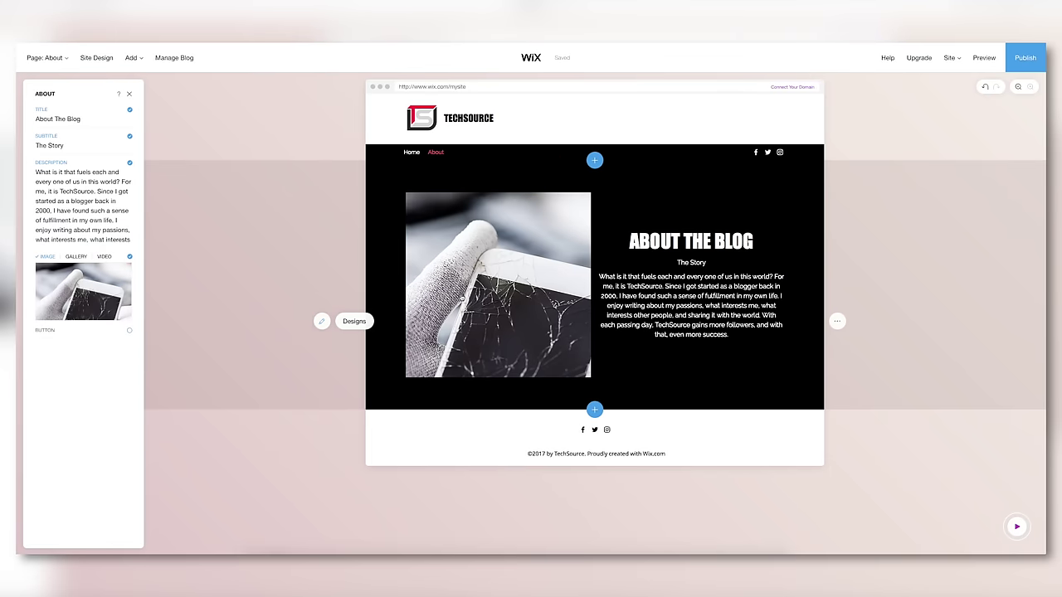
{"action": "mouse_move", "coordinate": [68, 294]}
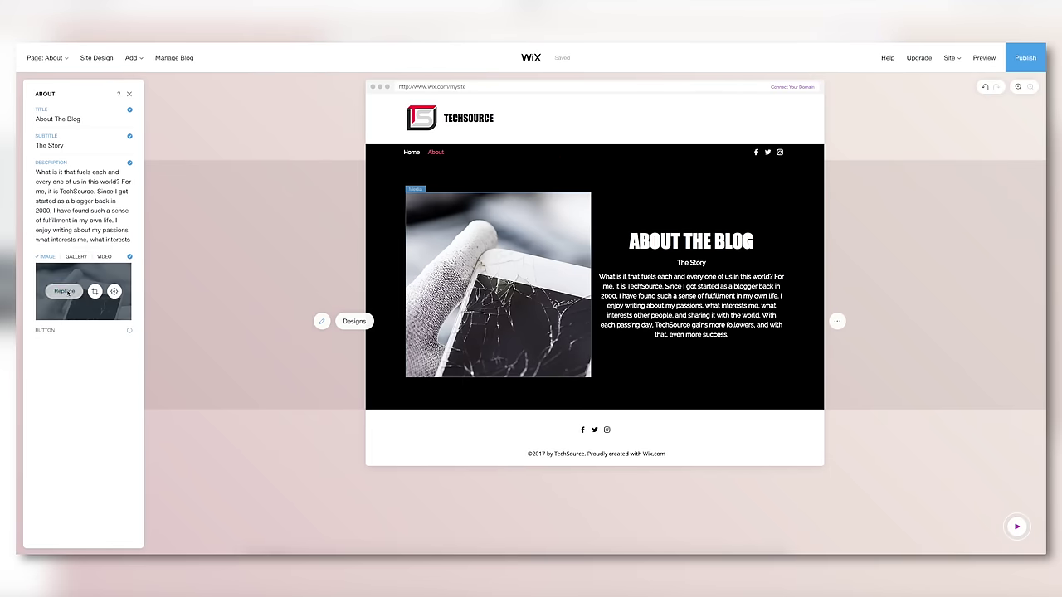
{"action": "left_click", "coordinate": [68, 293]}
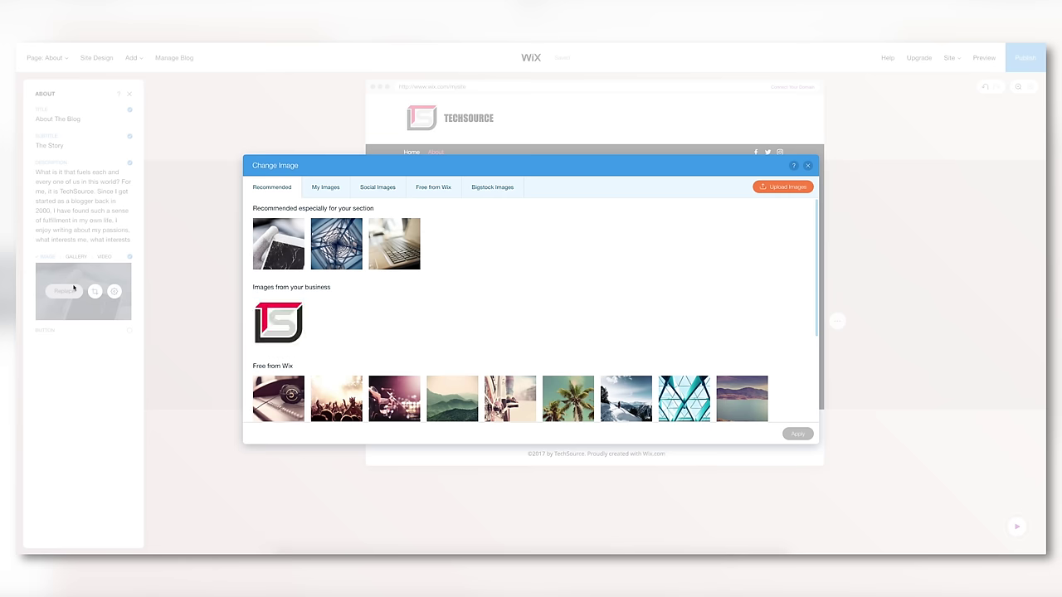
{"action": "left_click", "coordinate": [776, 187]}
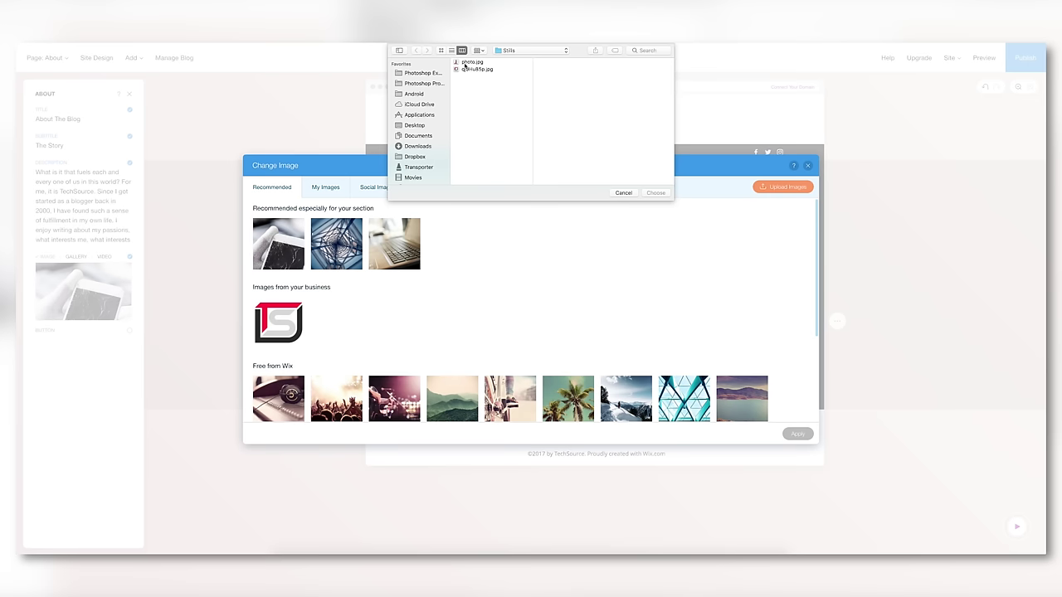
{"action": "left_click", "coordinate": [468, 63]}
{"action": "left_click", "coordinate": [669, 193]}
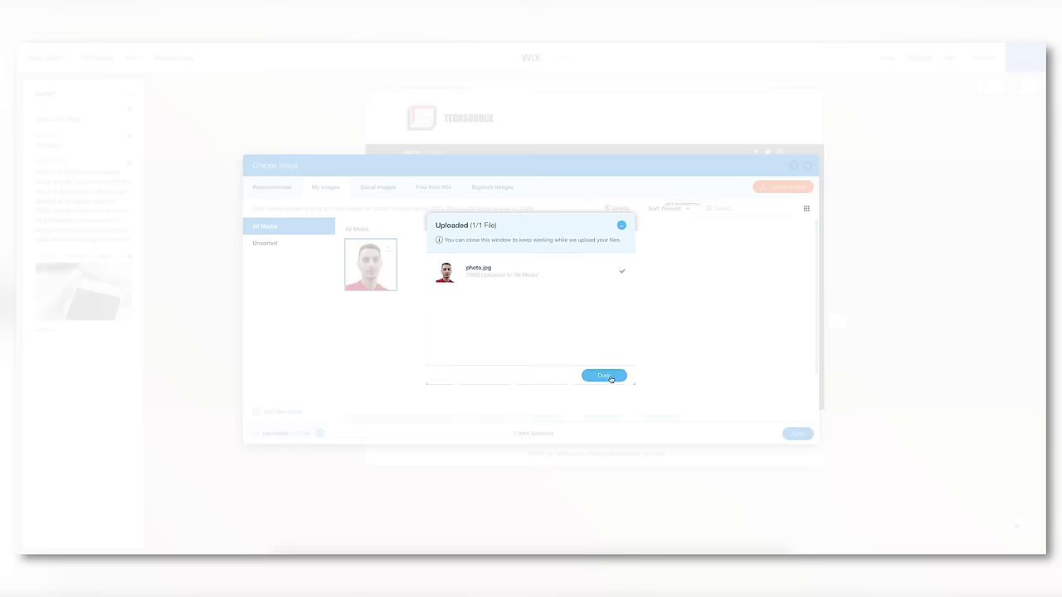
{"action": "left_click", "coordinate": [604, 376]}
{"action": "left_click", "coordinate": [797, 433]}
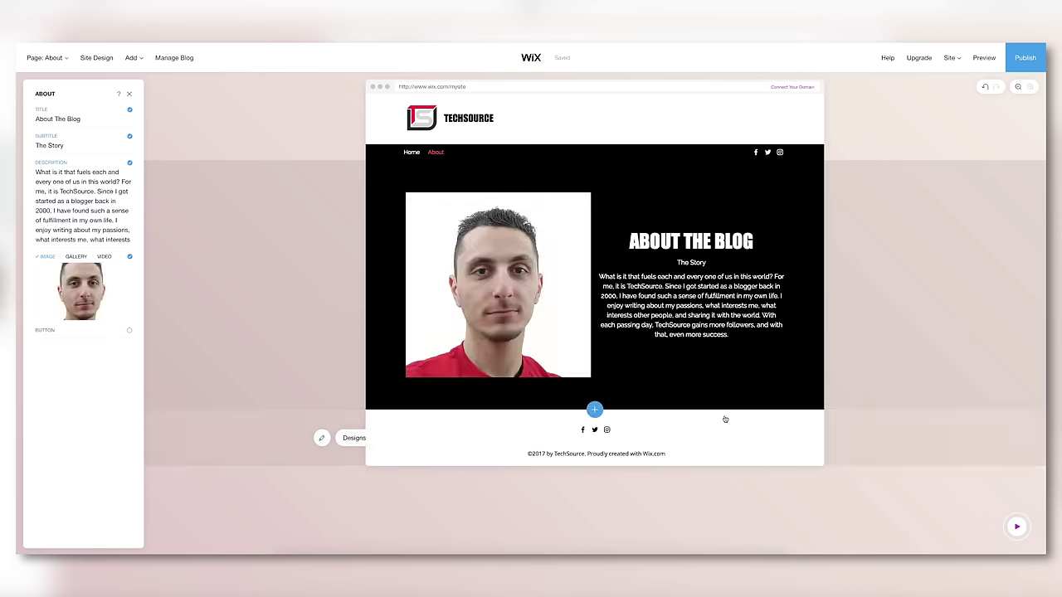
{"action": "left_click", "coordinate": [129, 96]}
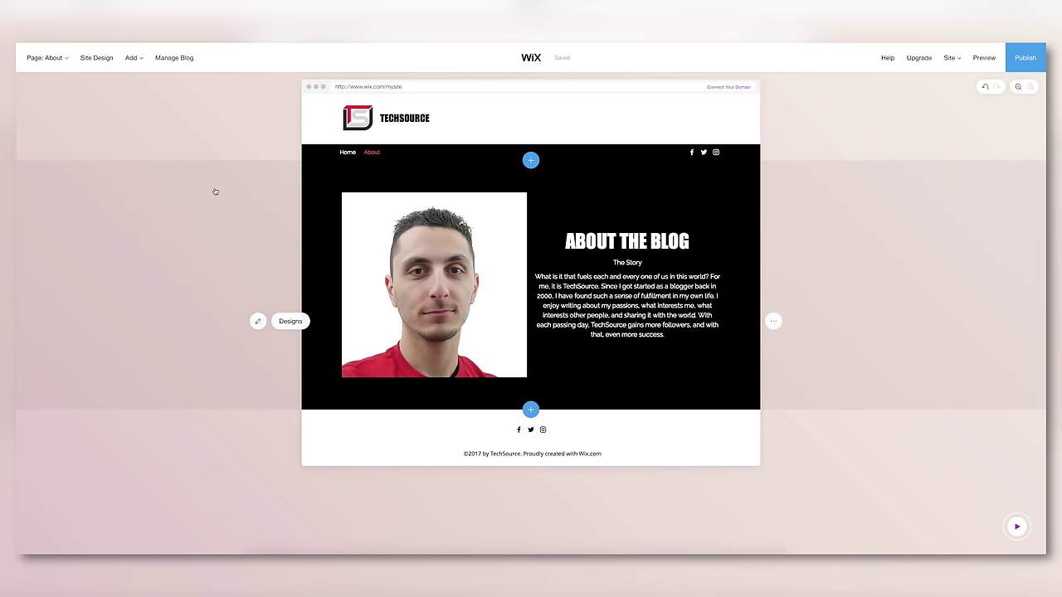
Step: Switch the site to the full Wix Editor and change the home page's welcome strip background to an uploaded maxresdefault.jpg
{"action": "mouse_move", "coordinate": [962, 73]}
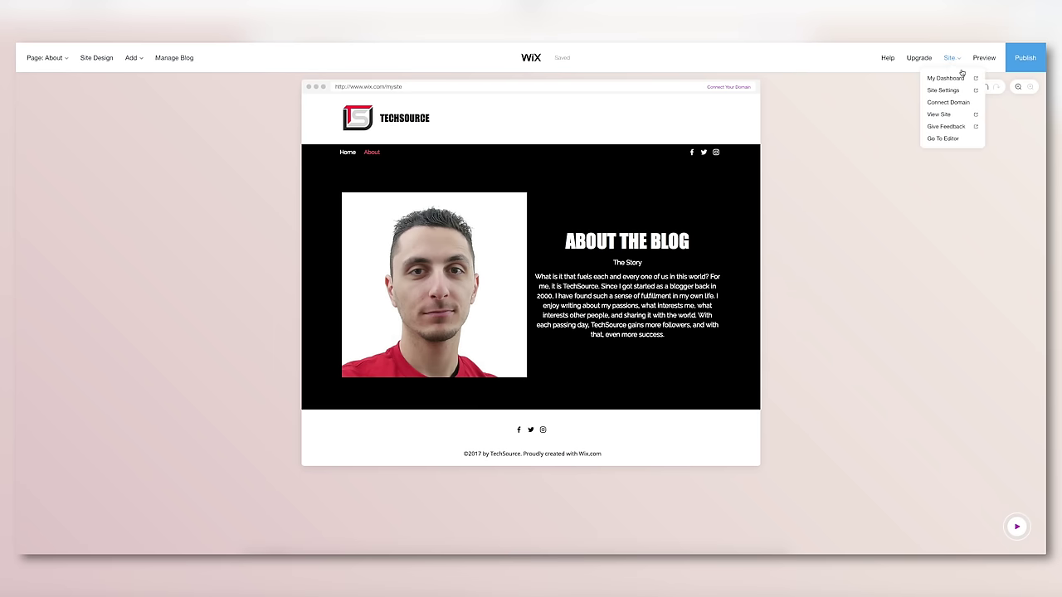
{"action": "left_click", "coordinate": [944, 138]}
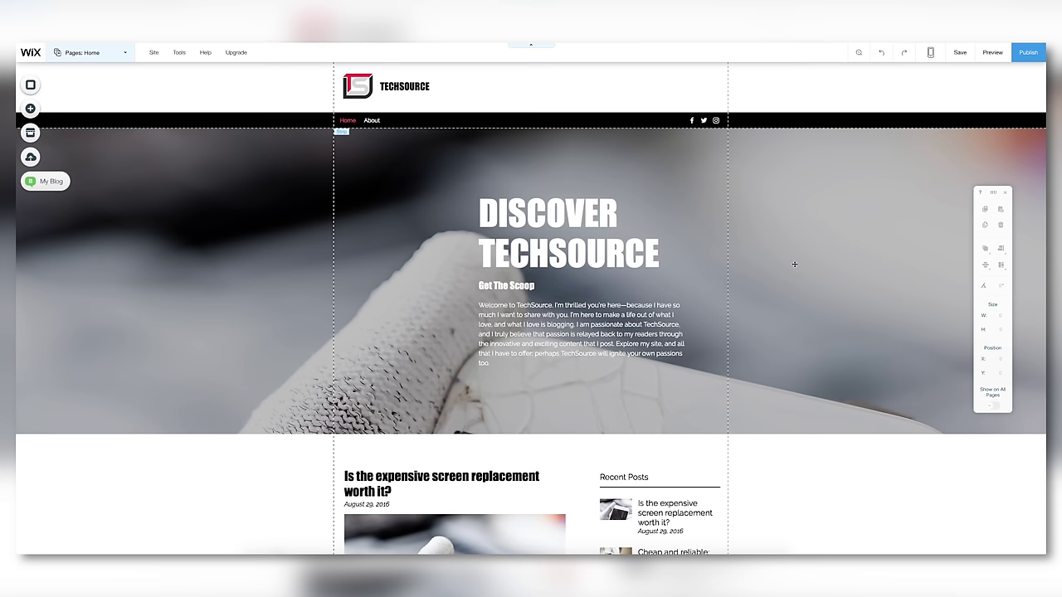
{"action": "left_click", "coordinate": [435, 226]}
{"action": "left_click", "coordinate": [443, 211]}
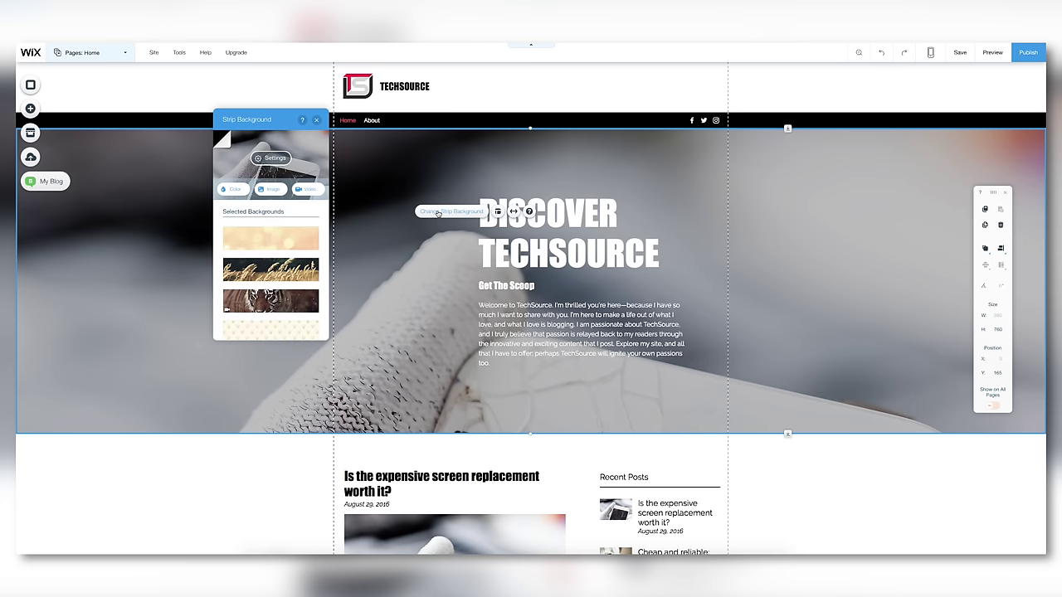
{"action": "left_click", "coordinate": [274, 190]}
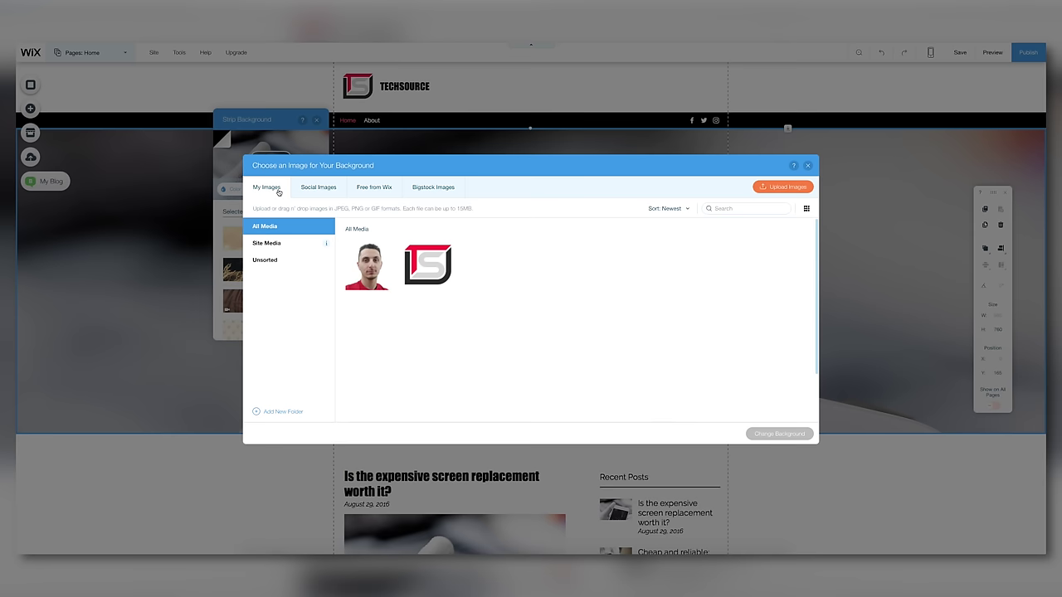
{"action": "left_click", "coordinate": [784, 187]}
{"action": "left_click", "coordinate": [653, 195]}
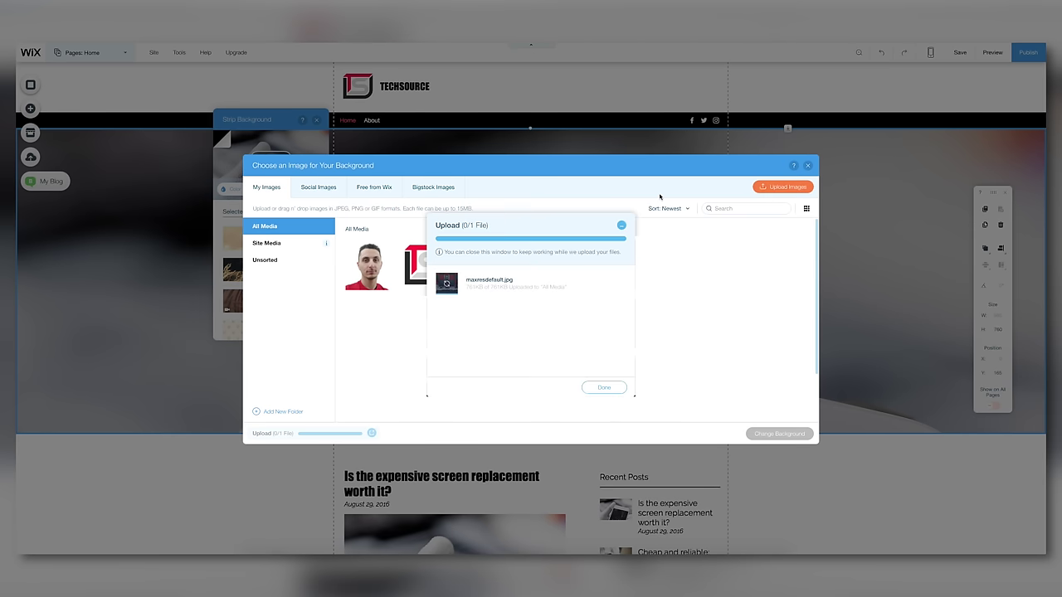
{"action": "left_click", "coordinate": [613, 377]}
{"action": "left_click", "coordinate": [765, 435]}
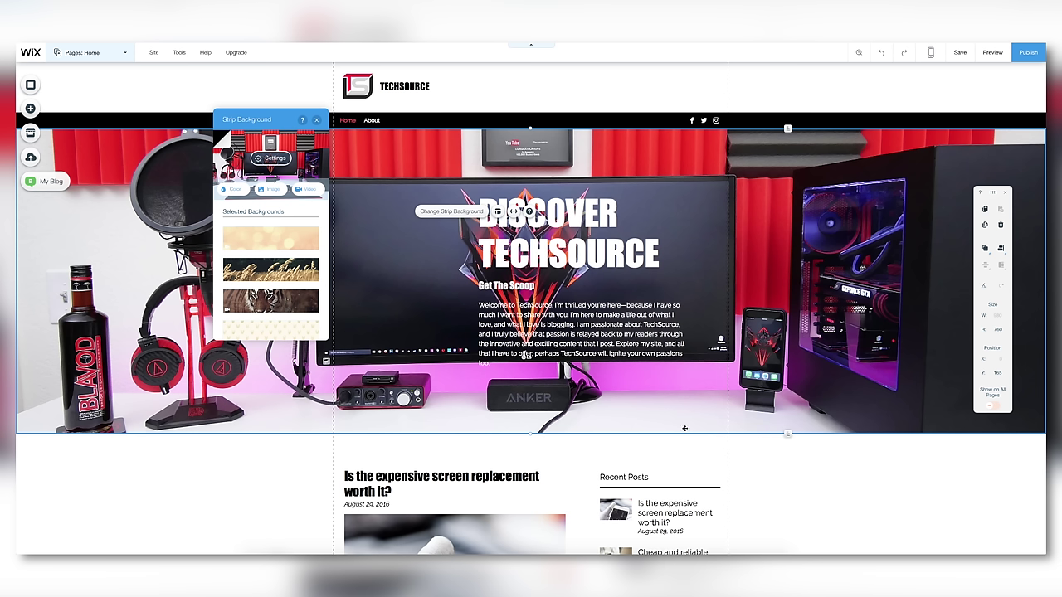
{"action": "left_click", "coordinate": [318, 120]}
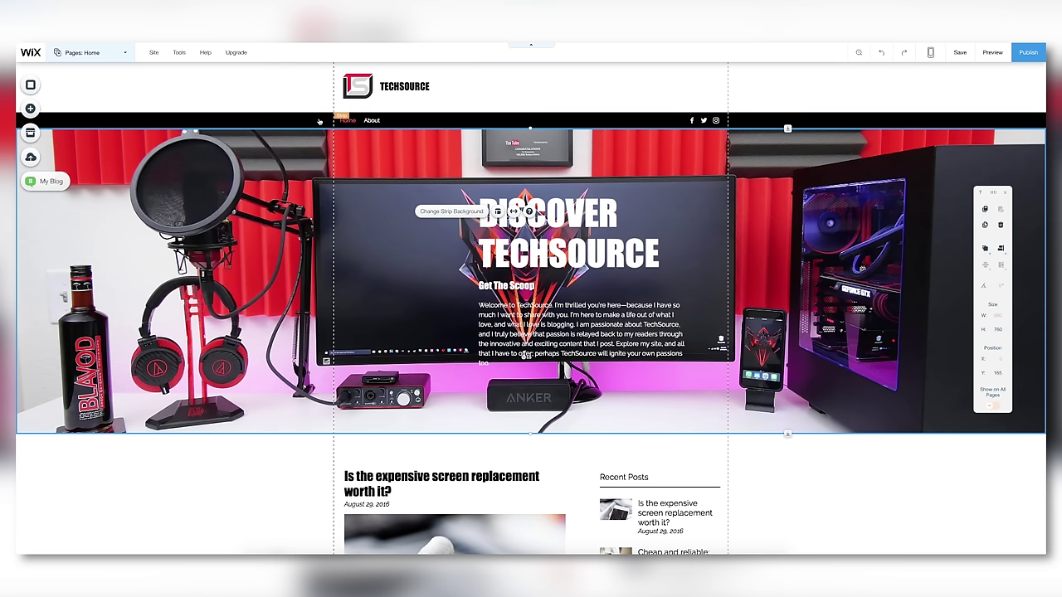
Step: Delete the Discover TechSource text from the home page strip and add a YouTube single video player there
{"action": "left_click", "coordinate": [575, 217]}
{"action": "key", "text": "Delete"}
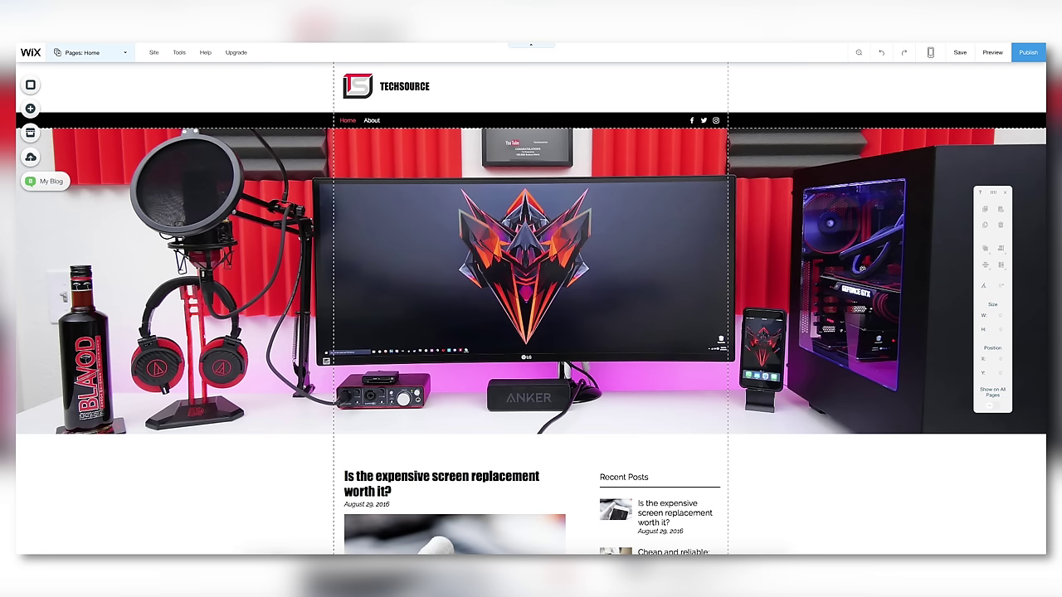
{"action": "left_click", "coordinate": [30, 108]}
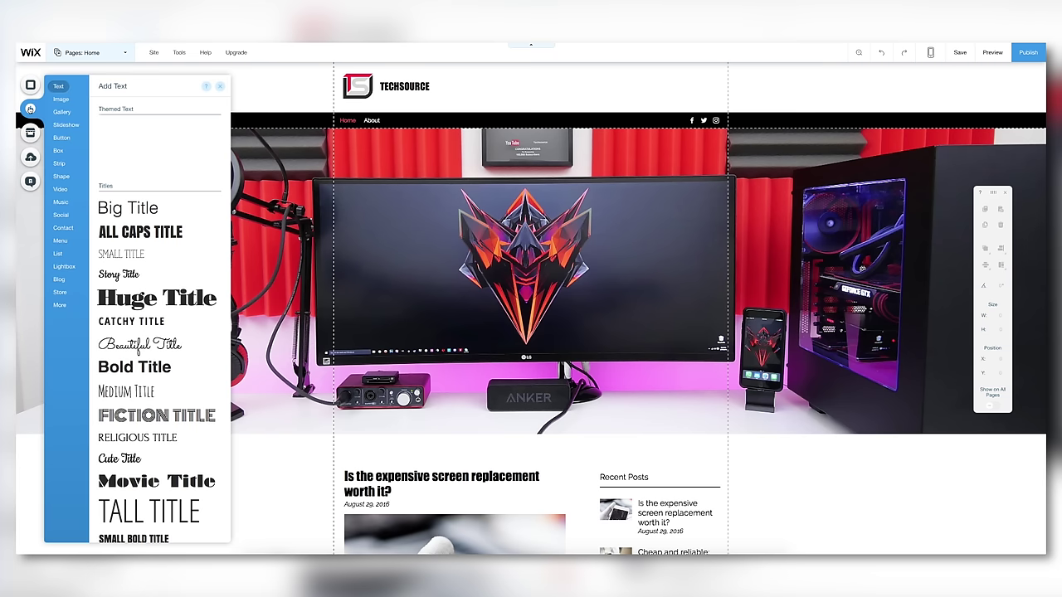
{"action": "left_click", "coordinate": [62, 112]}
{"action": "left_click", "coordinate": [61, 189]}
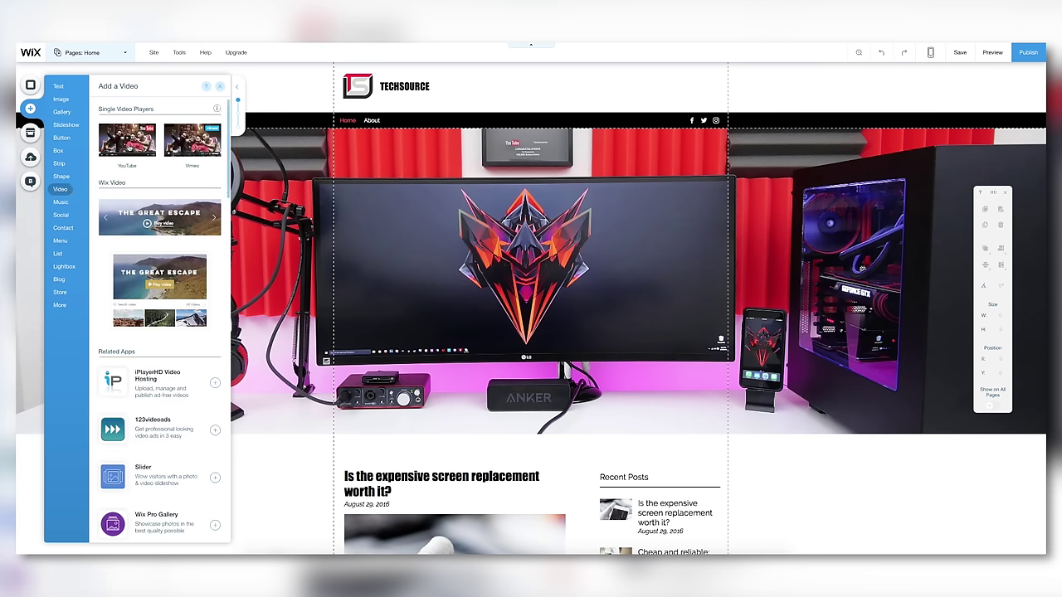
{"action": "left_click", "coordinate": [128, 144]}
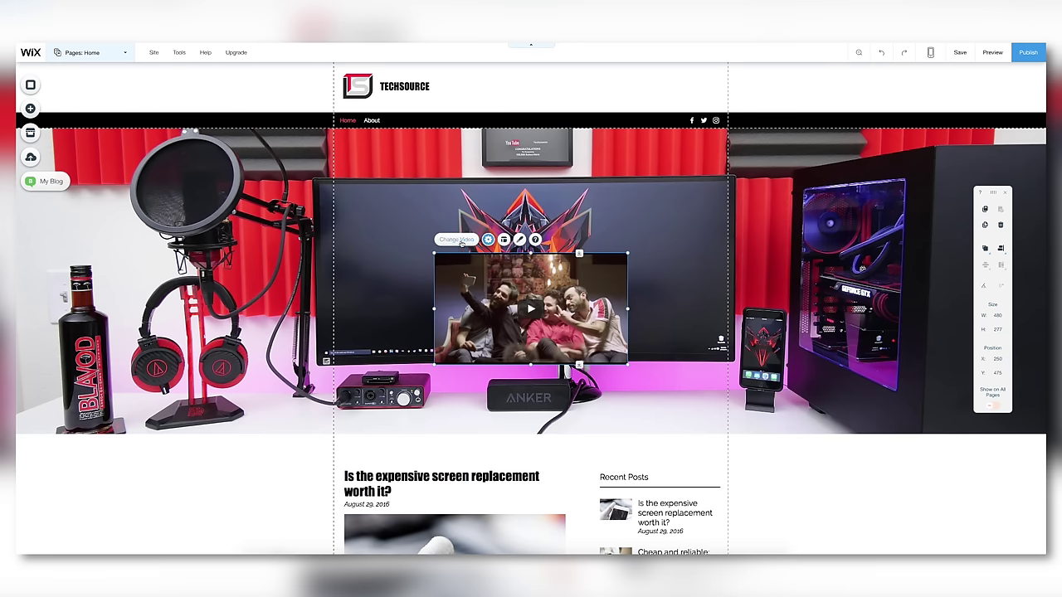
Step: Replace the player's web address with the copied YouTube link and show the video controls on hover
{"action": "left_click", "coordinate": [488, 239]}
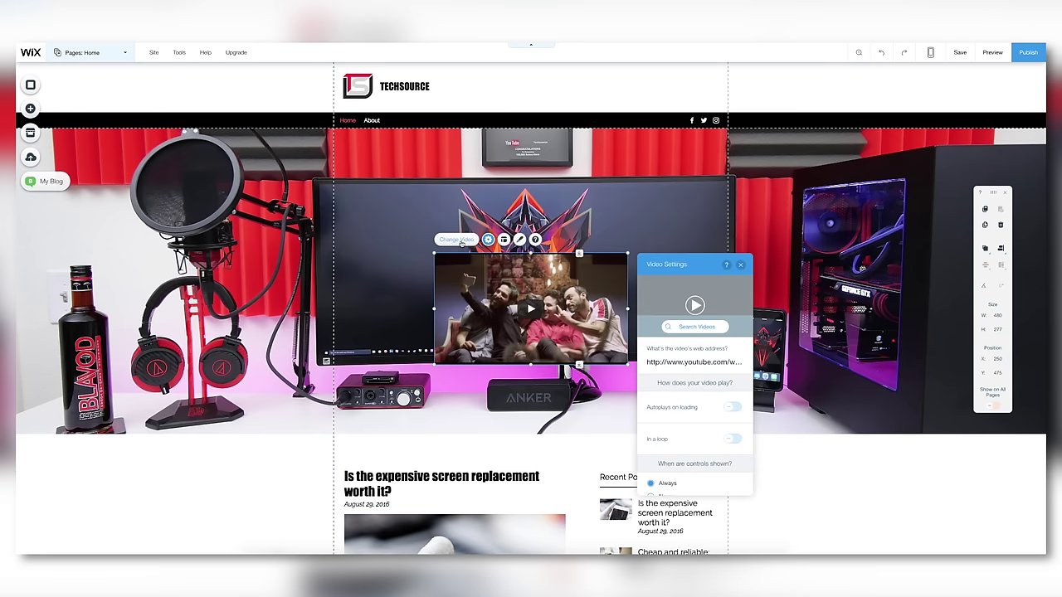
{"action": "left_click", "coordinate": [696, 362]}
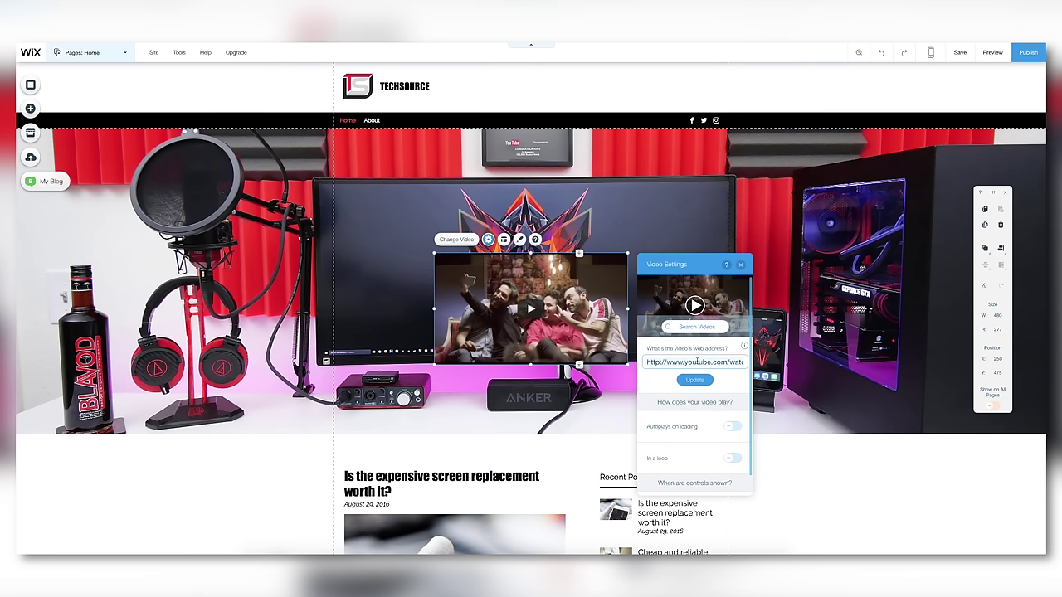
{"action": "key", "text": "ctrl+a"}
{"action": "key", "text": "BackSpace"}
{"action": "key", "text": "ctrl+v"}
{"action": "left_click", "coordinate": [696, 380]}
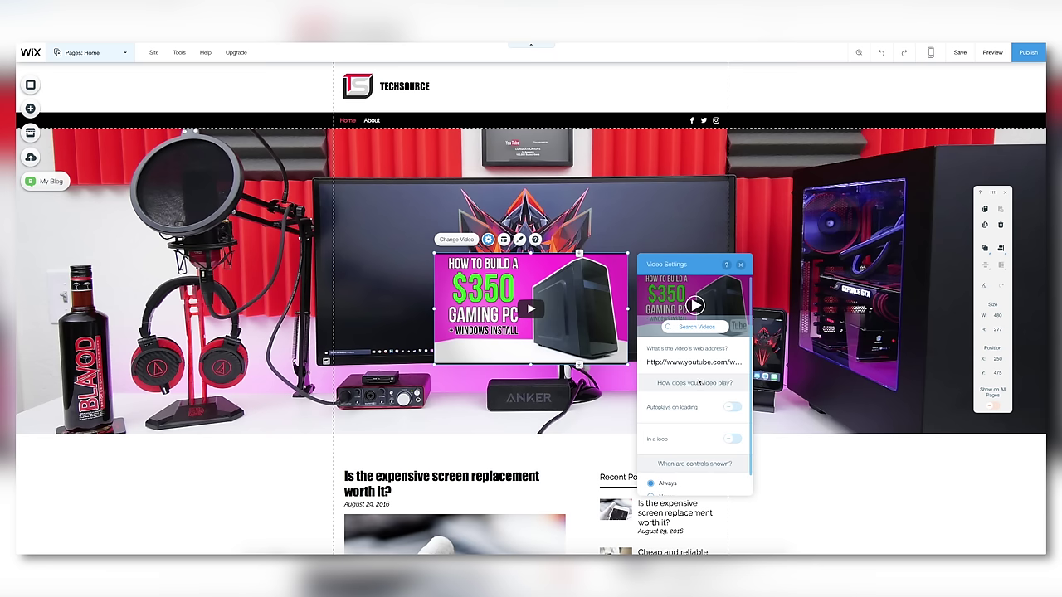
{"action": "scroll", "coordinate": [685, 424], "scroll_direction": "down", "scroll_amount": 1}
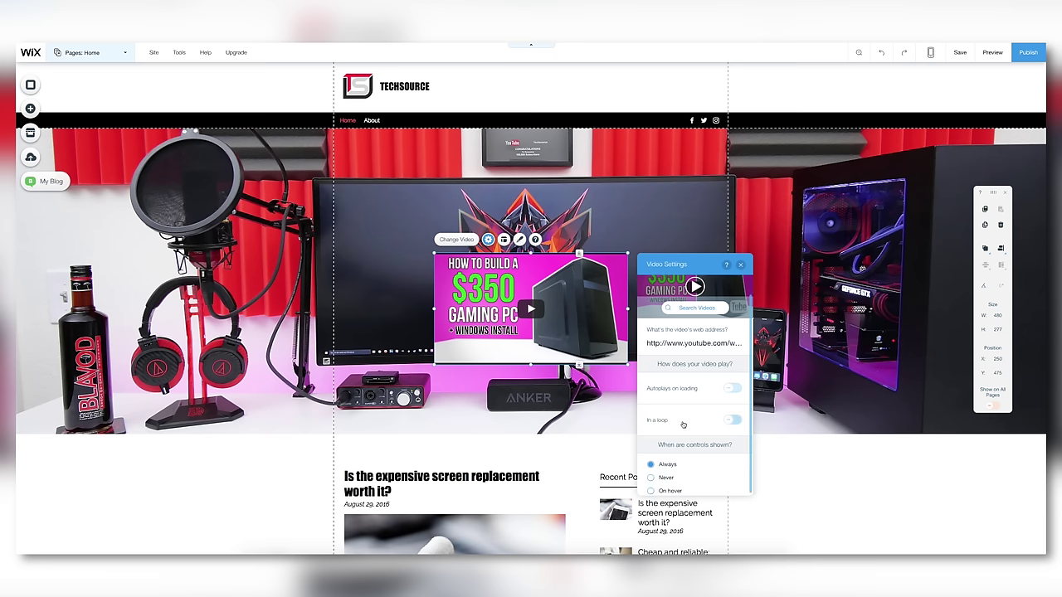
{"action": "left_click", "coordinate": [650, 493]}
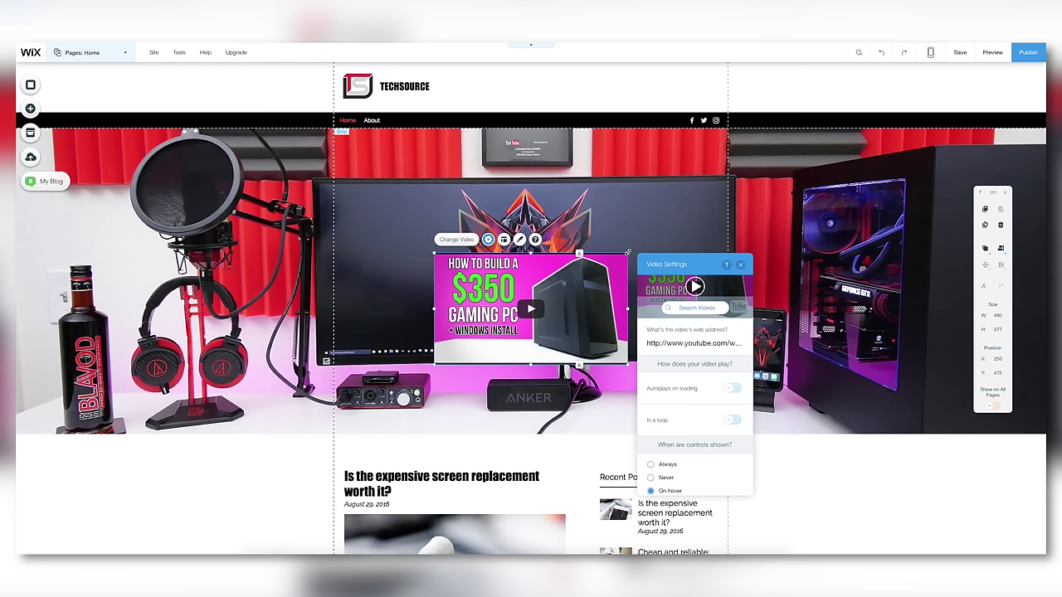
Step: Enlarge the video to about 803 by 464, center it over the monitor in the strip, and review its layout options
{"action": "left_click_drag", "start_coordinate": [628, 251], "coordinate": [751, 178]}
{"action": "left_click_drag", "start_coordinate": [642, 287], "coordinate": [581, 292]}
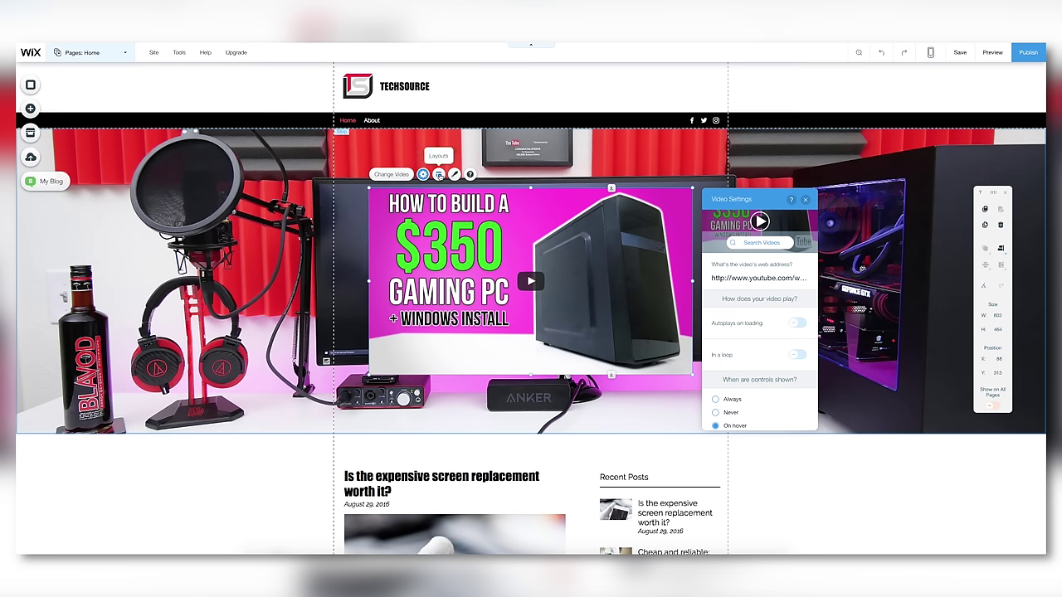
{"action": "left_click", "coordinate": [438, 174]}
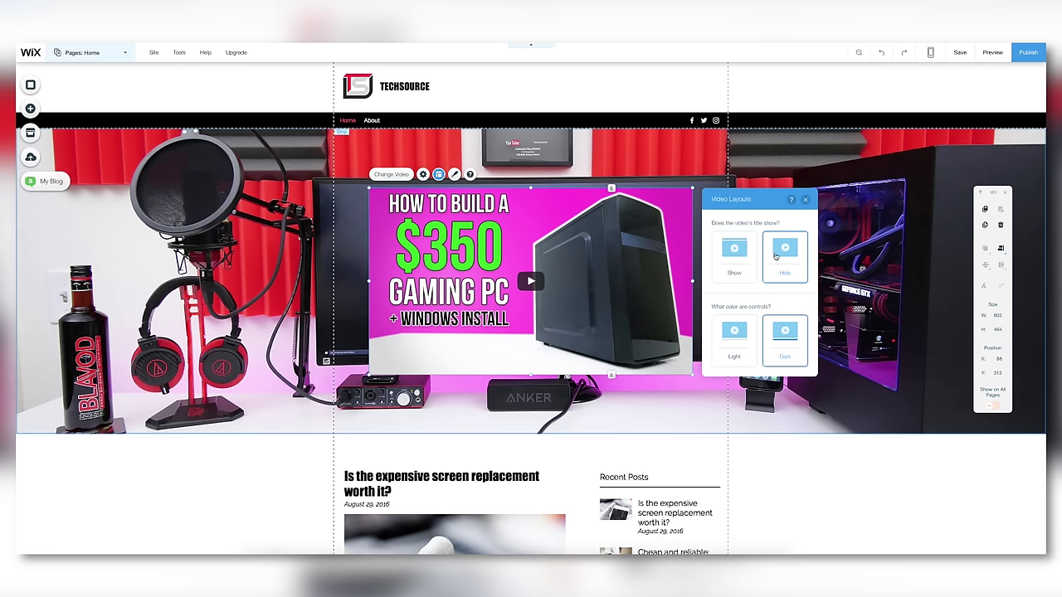
{"action": "left_click", "coordinate": [805, 199]}
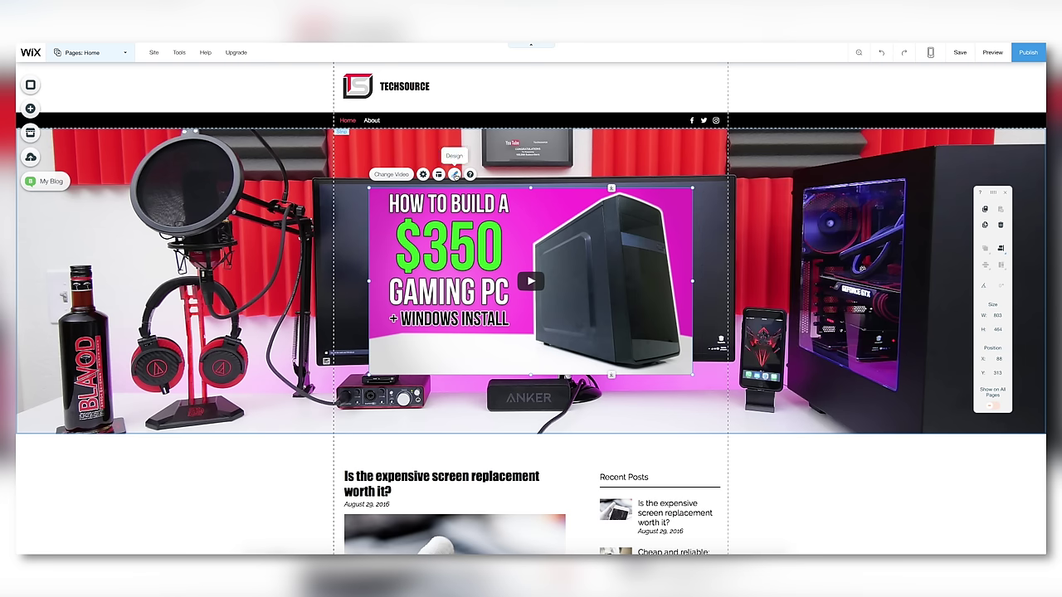
Step: Apply the second style under Discover More Video Frames to the video and close the frame design settings
{"action": "left_click", "coordinate": [454, 175]}
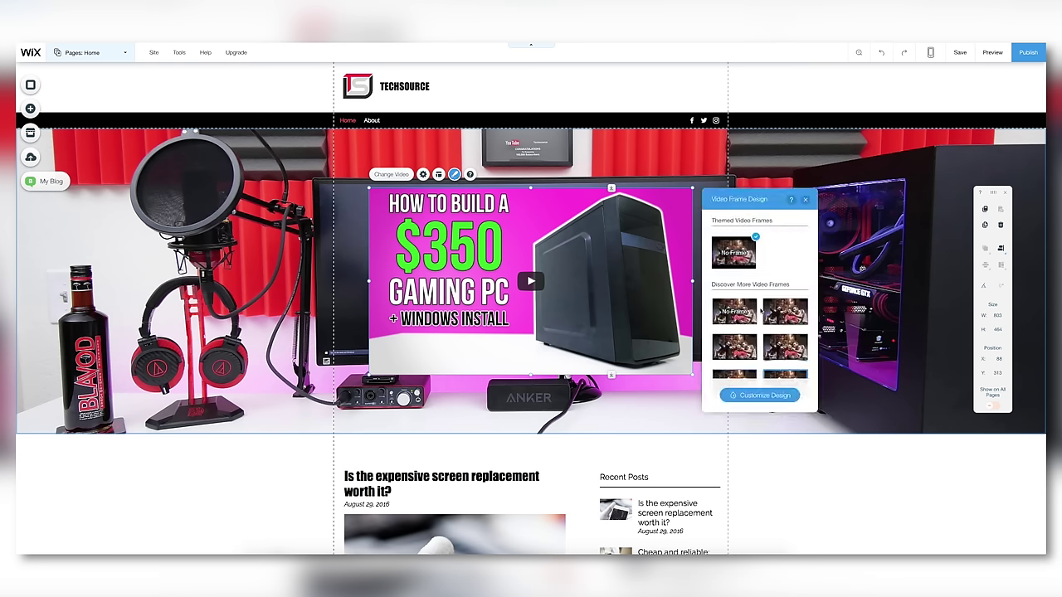
{"action": "scroll", "coordinate": [791, 326], "scroll_direction": "down", "scroll_amount": 1}
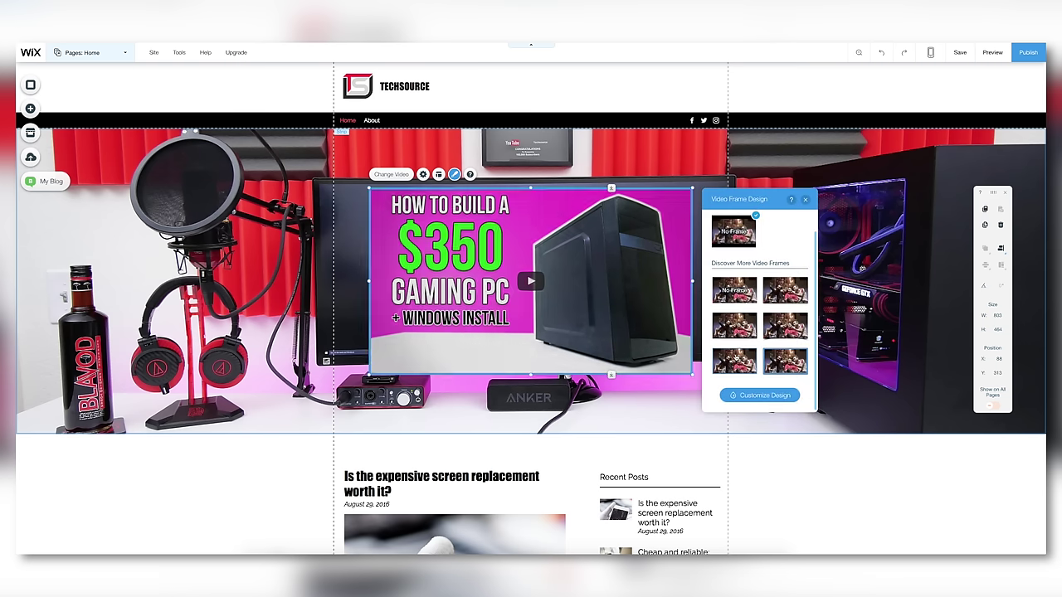
{"action": "left_click", "coordinate": [786, 293]}
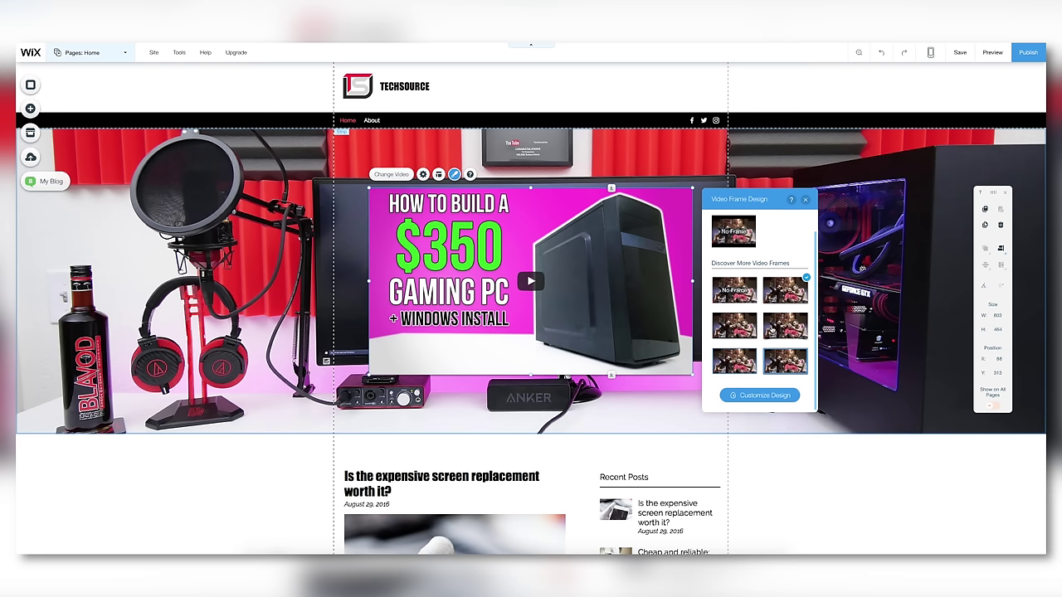
{"action": "left_click", "coordinate": [805, 200]}
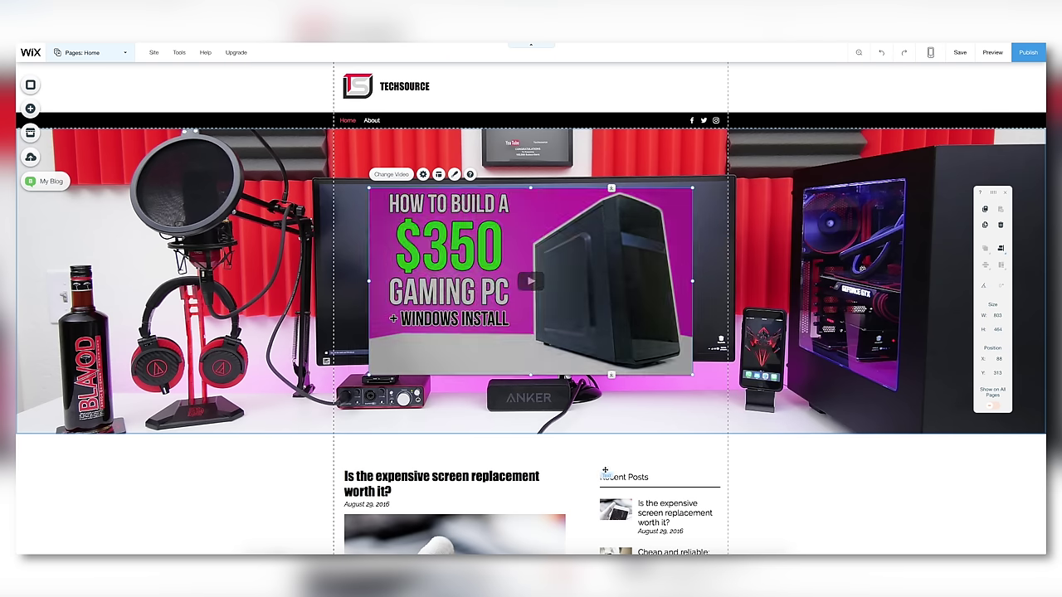
Step: Add the Social Media Stream app to the home page from the related apps among the social tools
{"action": "scroll", "coordinate": [797, 243], "scroll_direction": "down", "scroll_amount": 5}
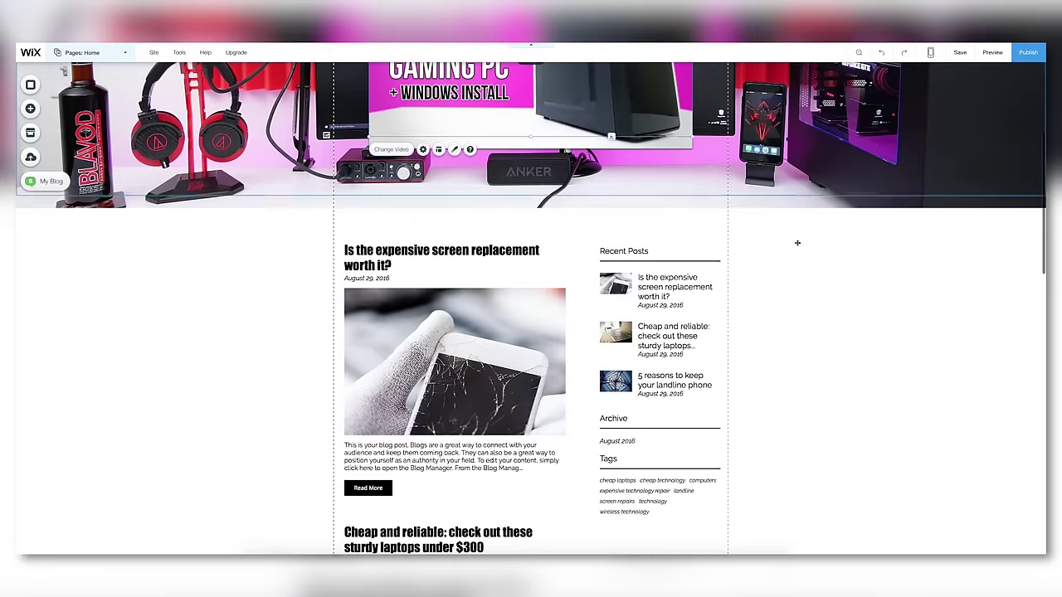
{"action": "scroll", "coordinate": [798, 243], "scroll_direction": "down", "scroll_amount": 1}
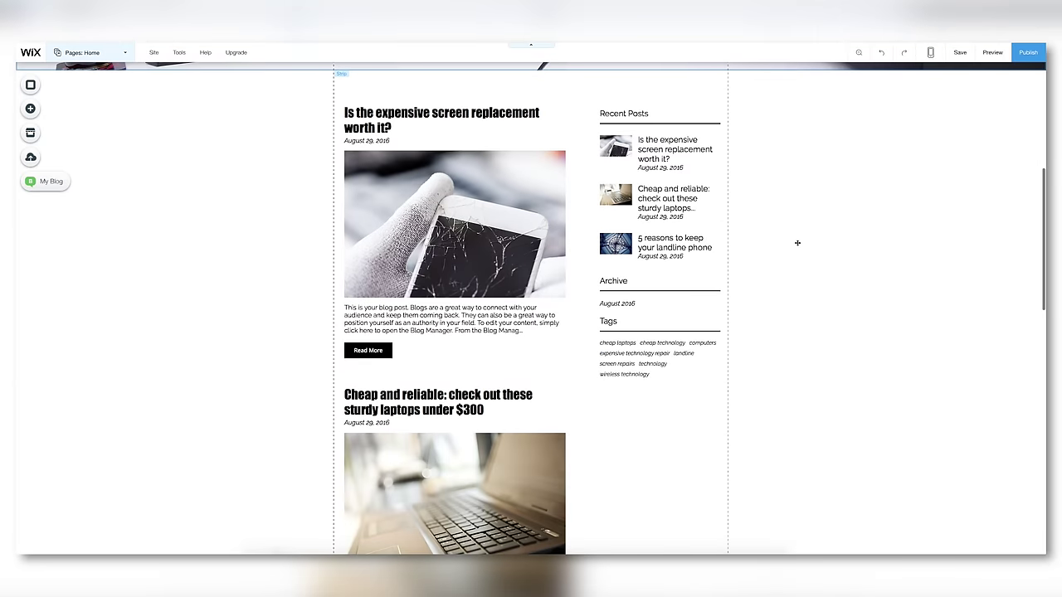
{"action": "scroll", "coordinate": [797, 243], "scroll_direction": "down", "scroll_amount": 1}
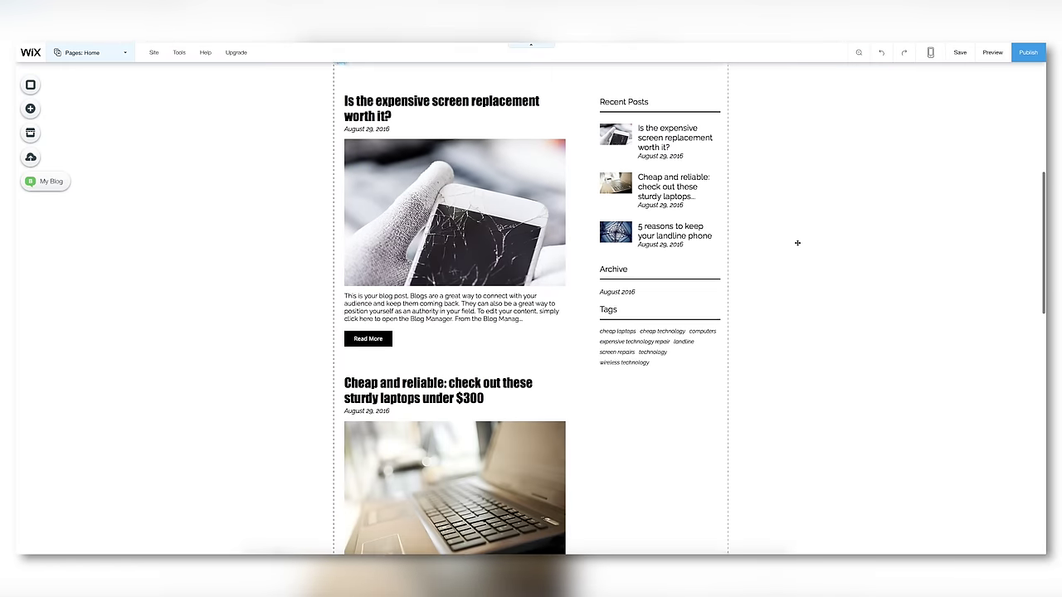
{"action": "left_click", "coordinate": [29, 110]}
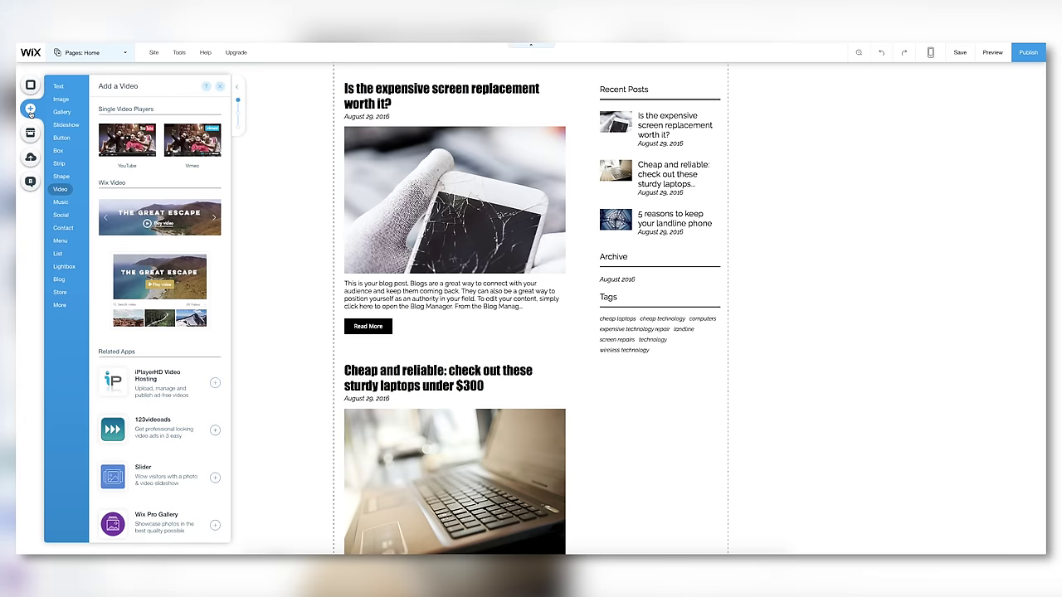
{"action": "left_click", "coordinate": [64, 217]}
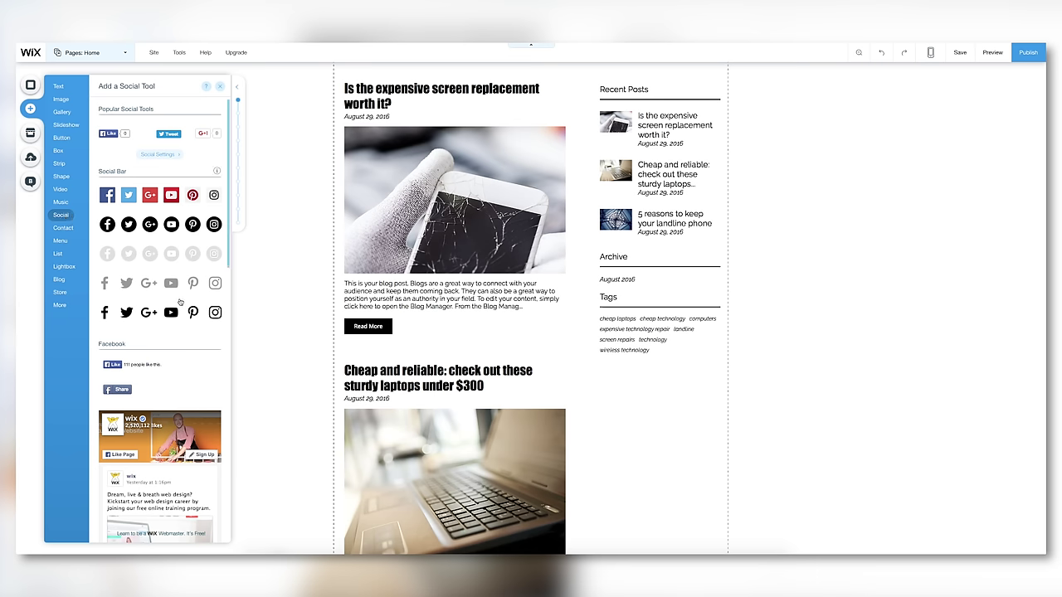
{"action": "scroll", "coordinate": [180, 302], "scroll_direction": "down", "scroll_amount": 10}
{"action": "left_click", "coordinate": [215, 250]}
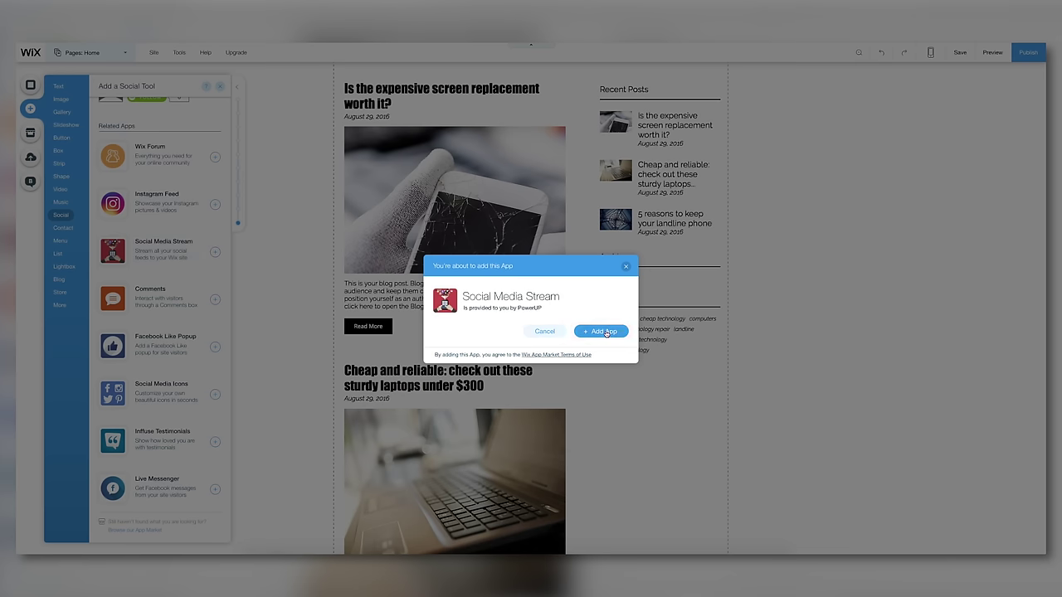
{"action": "left_click", "coordinate": [604, 332]}
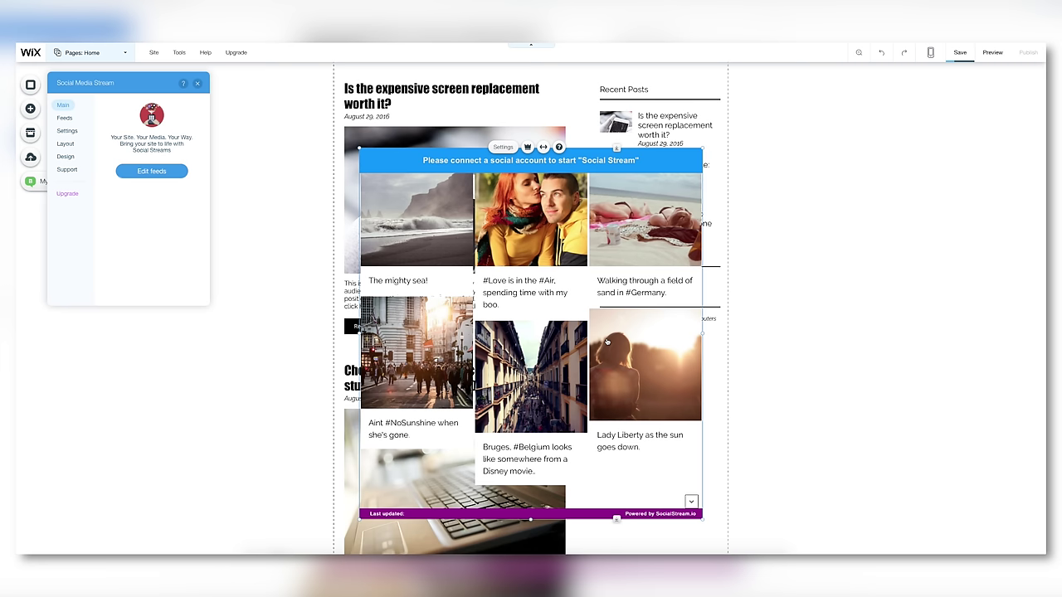
Step: Add a Twitter feed to the Social Media Stream and connect the account
{"action": "left_click", "coordinate": [153, 171]}
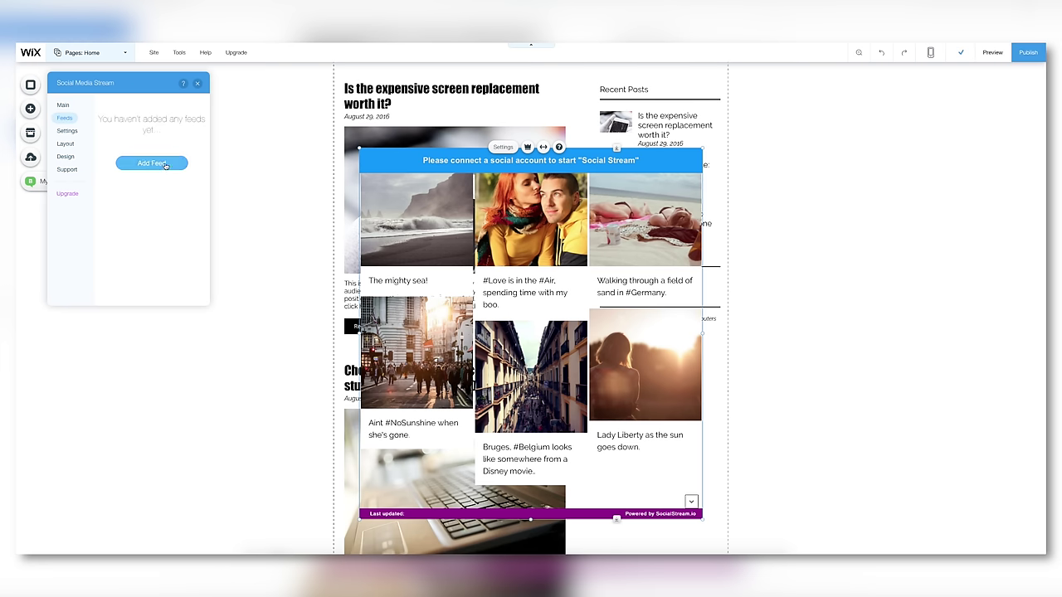
{"action": "left_click", "coordinate": [165, 164]}
{"action": "left_click", "coordinate": [153, 150]}
{"action": "left_click", "coordinate": [108, 272]}
{"action": "left_click", "coordinate": [166, 290]}
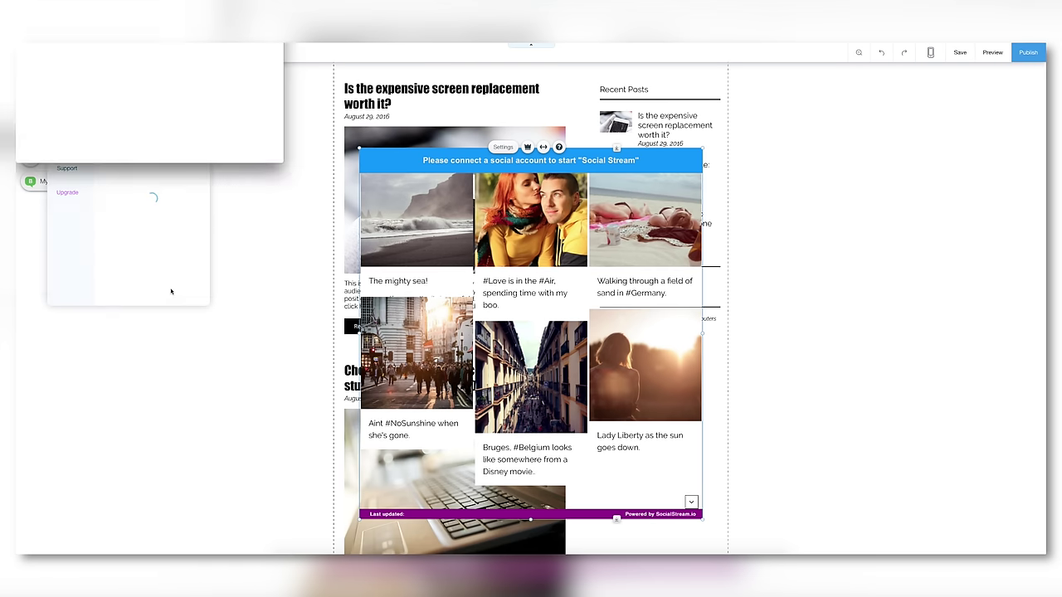
{"action": "left_click", "coordinate": [50, 104]}
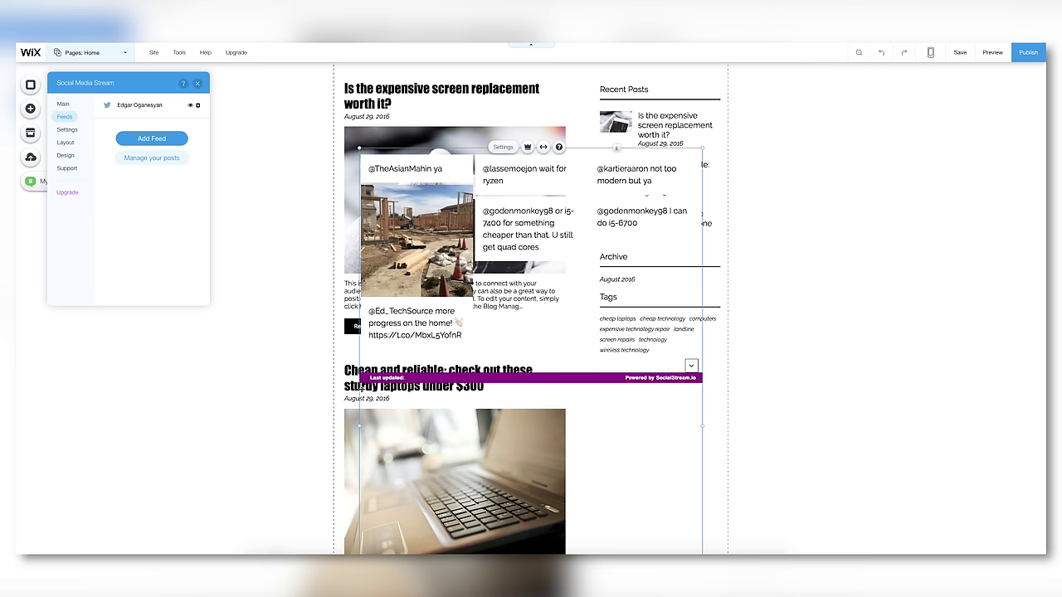
Step: Shrink the social stream to a narrow, full-height column and place it directly beneath the Tags list in the blog sidebar
{"action": "scroll", "coordinate": [718, 489], "scroll_direction": "down", "scroll_amount": 3}
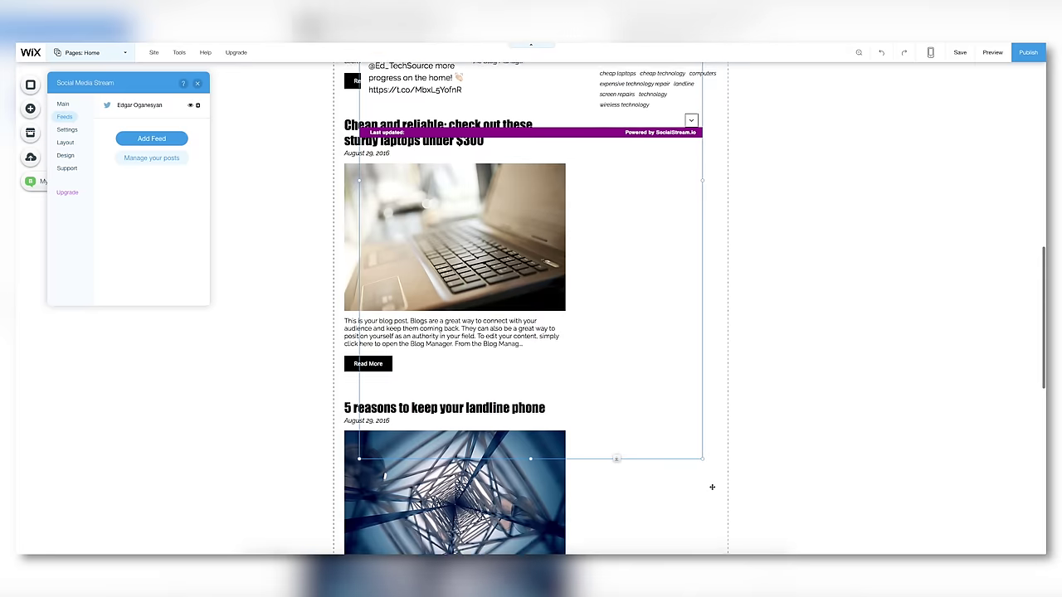
{"action": "left_click_drag", "start_coordinate": [530, 453], "coordinate": [531, 207]}
{"action": "scroll", "coordinate": [664, 292], "scroll_direction": "up", "scroll_amount": 1}
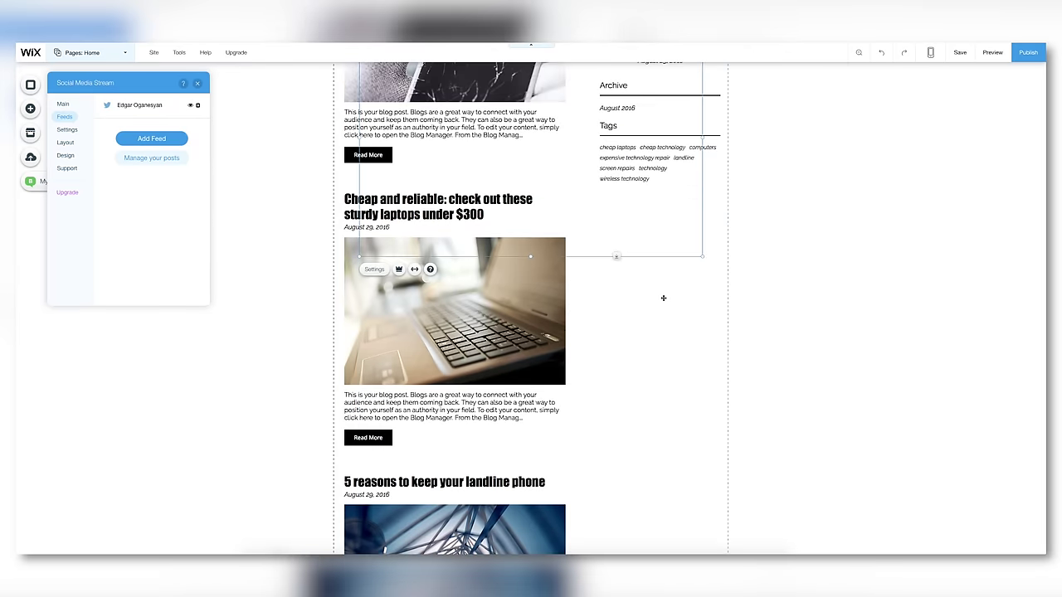
{"action": "scroll", "coordinate": [665, 340], "scroll_direction": "up", "scroll_amount": 2}
{"action": "left_click_drag", "start_coordinate": [359, 133], "coordinate": [585, 400]}
{"action": "scroll", "coordinate": [558, 395], "scroll_direction": "down", "scroll_amount": 4}
{"action": "scroll", "coordinate": [558, 396], "scroll_direction": "up", "scroll_amount": 10}
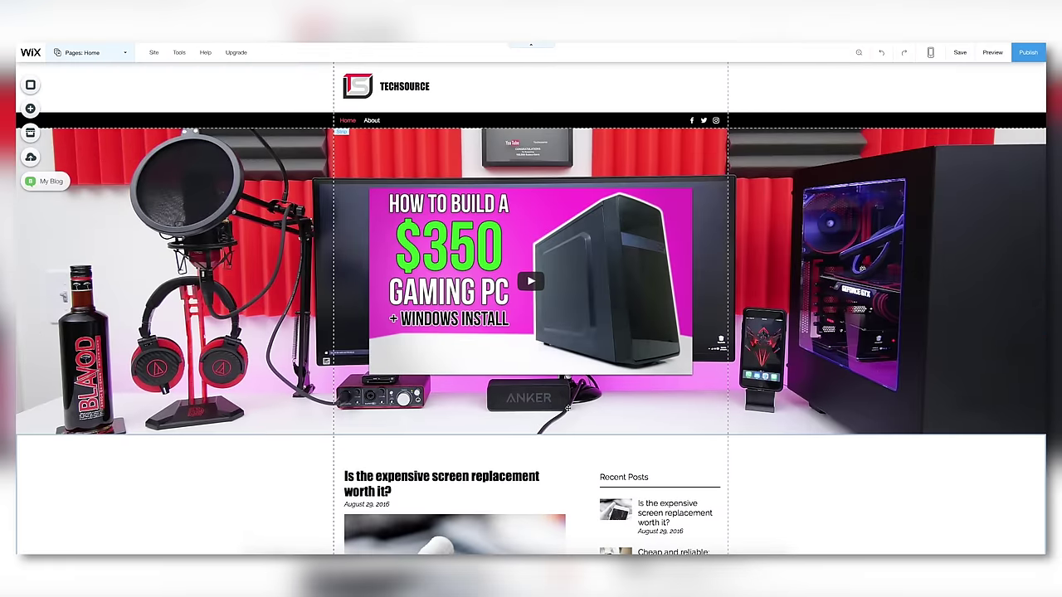
{"action": "scroll", "coordinate": [568, 408], "scroll_direction": "down", "scroll_amount": 8}
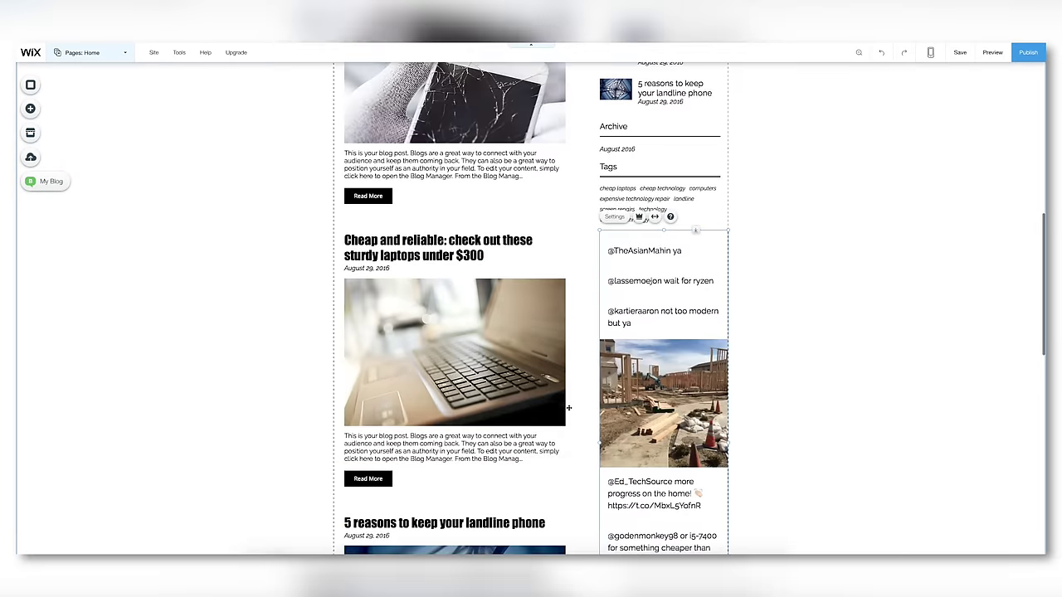
{"action": "scroll", "coordinate": [568, 407], "scroll_direction": "down", "scroll_amount": 1}
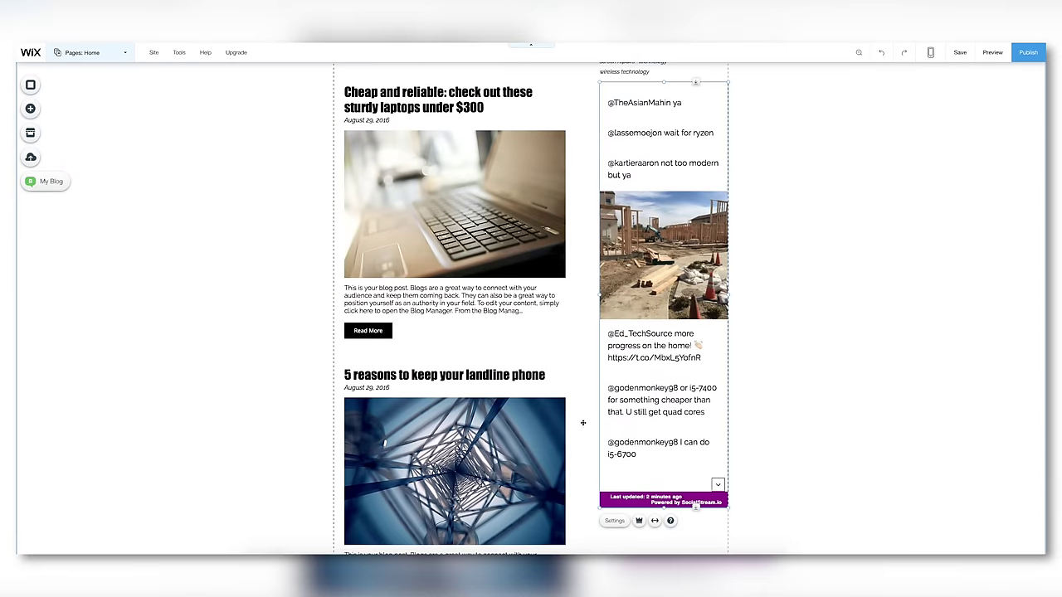
Step: Review the Freeze Header option in the site header's settings and close them
{"action": "scroll", "coordinate": [579, 422], "scroll_direction": "up", "scroll_amount": 9}
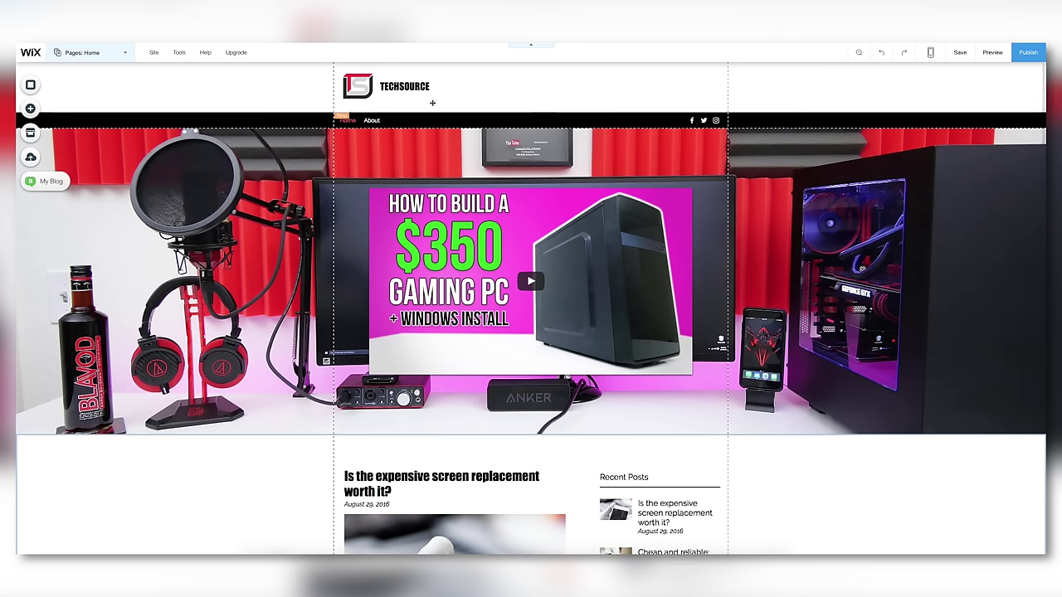
{"action": "left_click", "coordinate": [391, 67]}
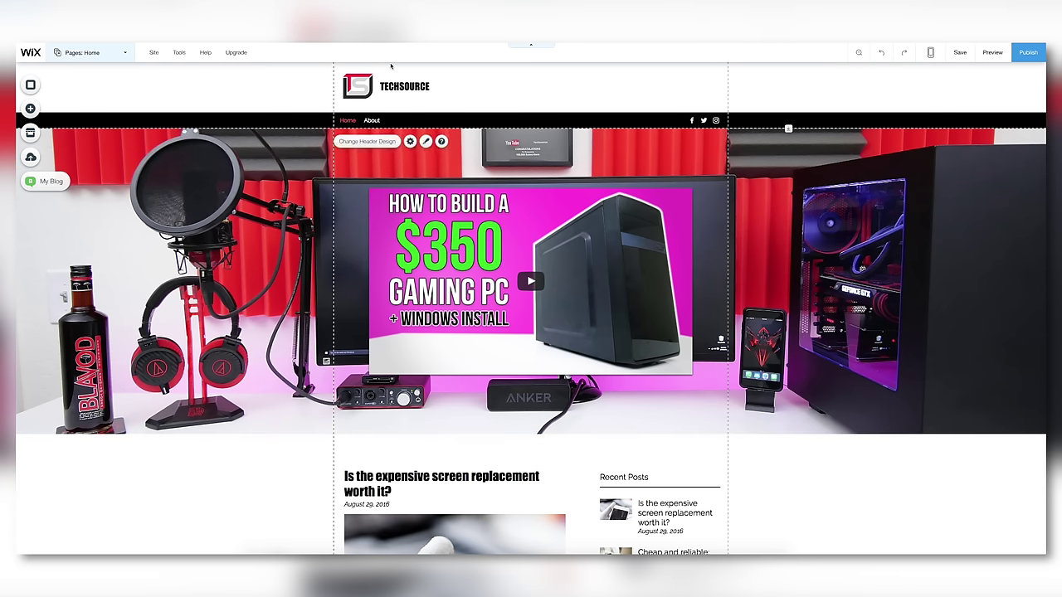
{"action": "left_click", "coordinate": [410, 141]}
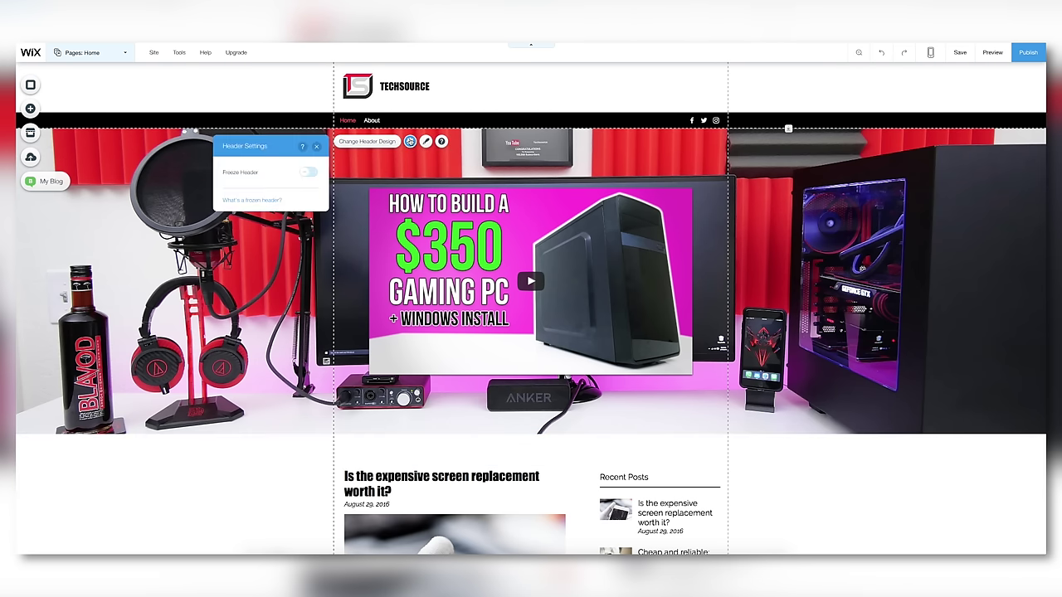
{"action": "left_click", "coordinate": [309, 172]}
{"action": "left_click", "coordinate": [316, 146]}
Step: Delete the Give a Shout contact content from the red strip and the Subscribe form above it
{"action": "scroll", "coordinate": [485, 207], "scroll_direction": "down", "scroll_amount": 3}
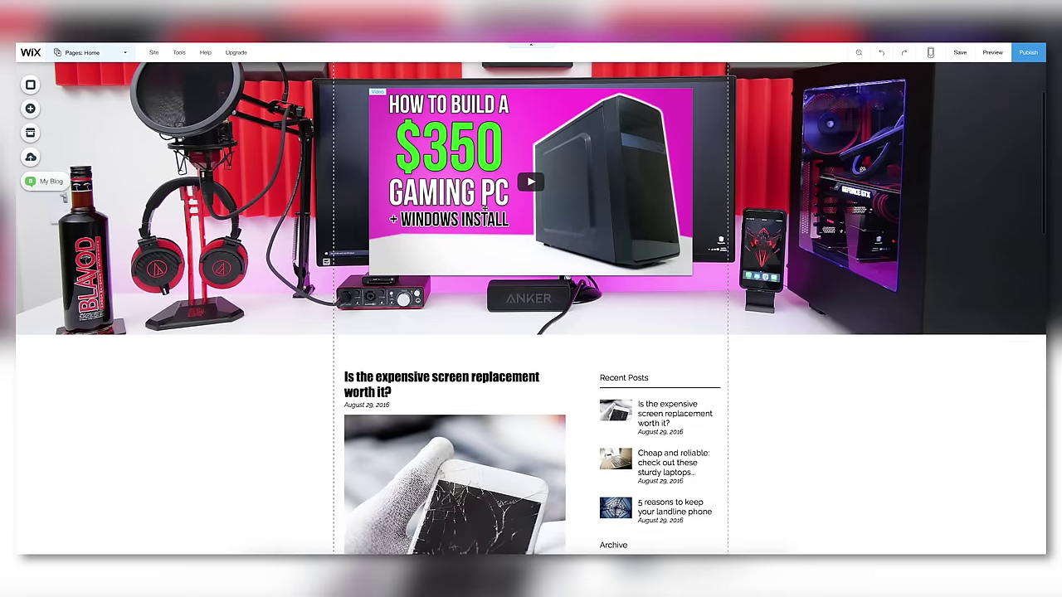
{"action": "scroll", "coordinate": [485, 207], "scroll_direction": "down", "scroll_amount": 5}
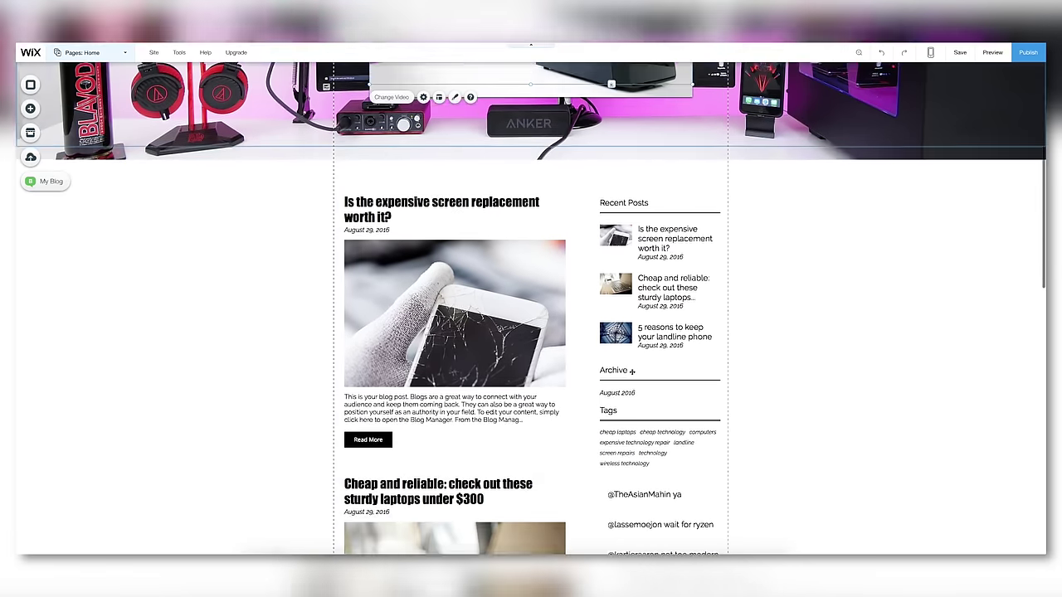
{"action": "scroll", "coordinate": [632, 373], "scroll_direction": "down", "scroll_amount": 5}
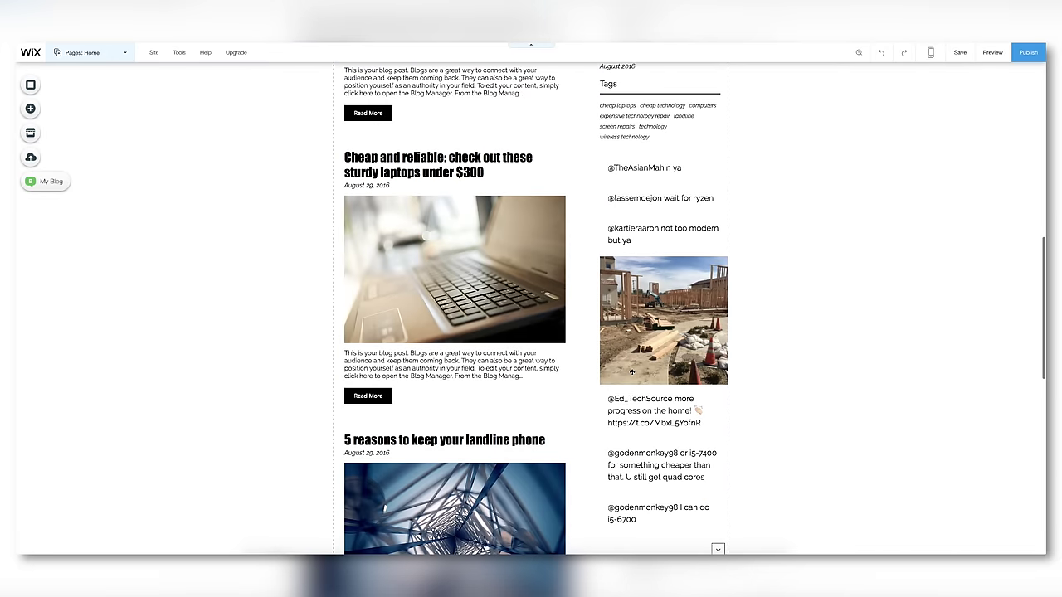
{"action": "scroll", "coordinate": [632, 372], "scroll_direction": "down", "scroll_amount": 10}
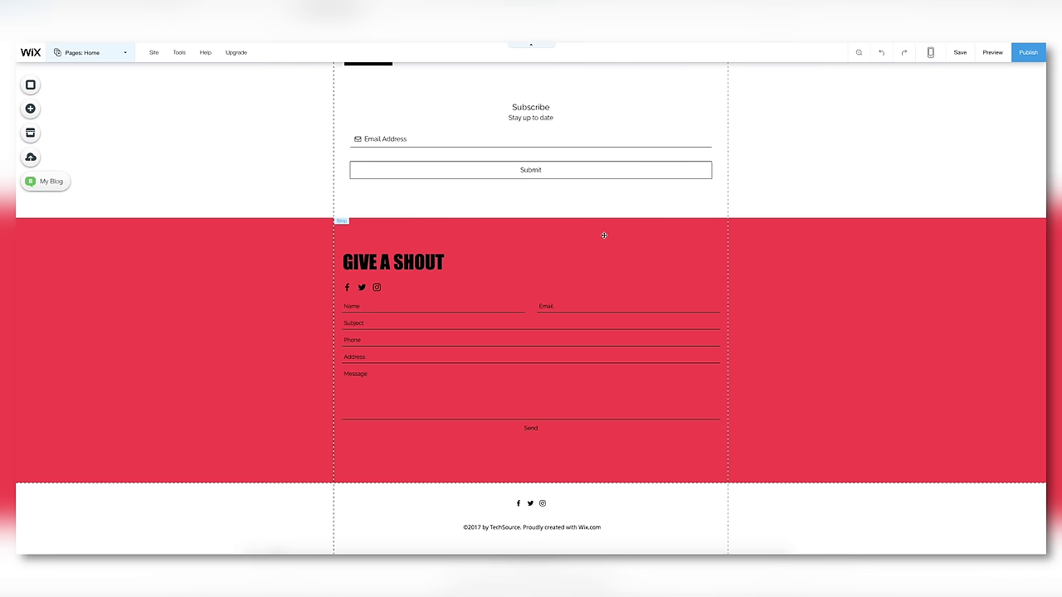
{"action": "left_click", "coordinate": [590, 266]}
{"action": "key", "text": "Delete"}
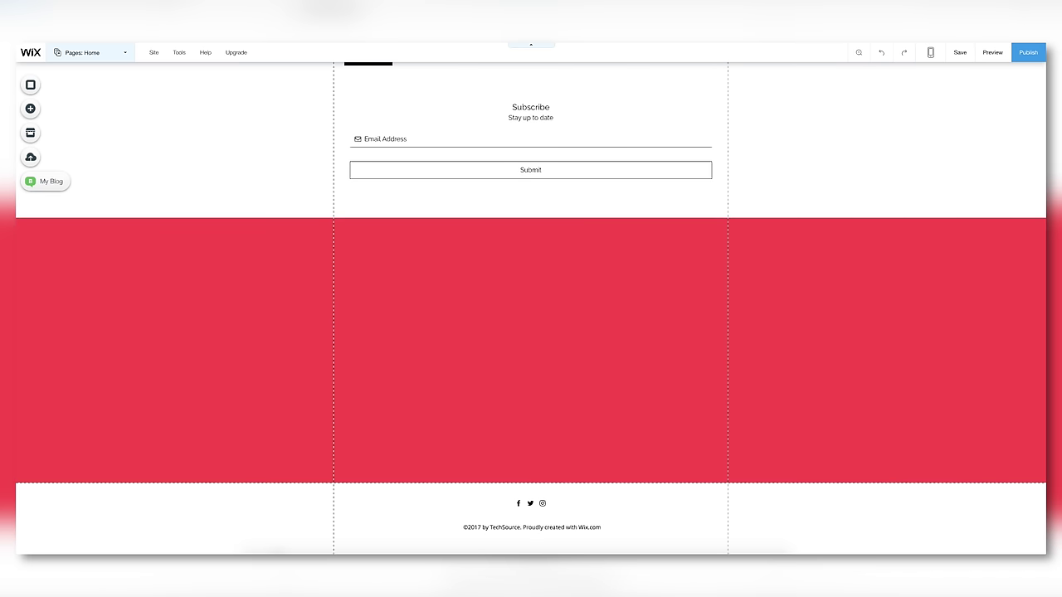
{"action": "scroll", "coordinate": [531, 232], "scroll_direction": "up", "scroll_amount": 1}
{"action": "left_click", "coordinate": [602, 165]}
{"action": "key", "text": "Delete"}
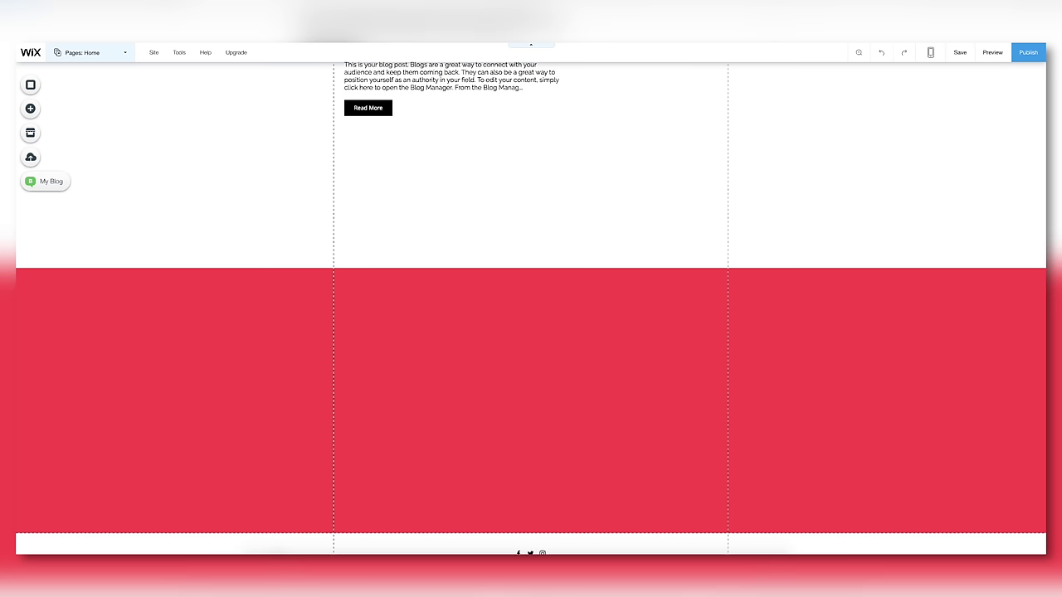
Step: Switch to the mobile view and check the home page layout up to its header
{"action": "mouse_move", "coordinate": [931, 55]}
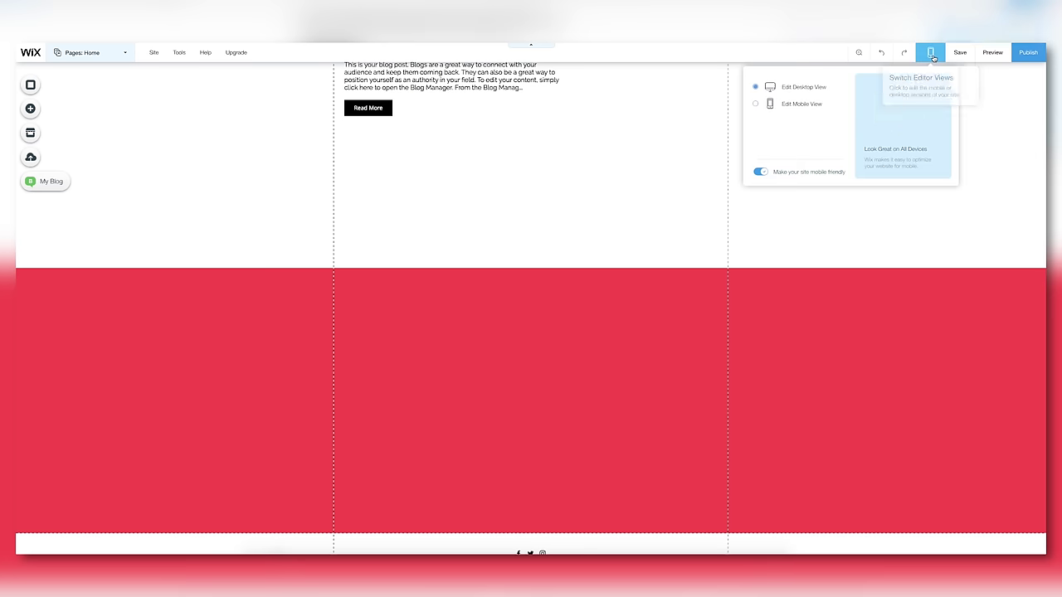
{"action": "left_click", "coordinate": [755, 105]}
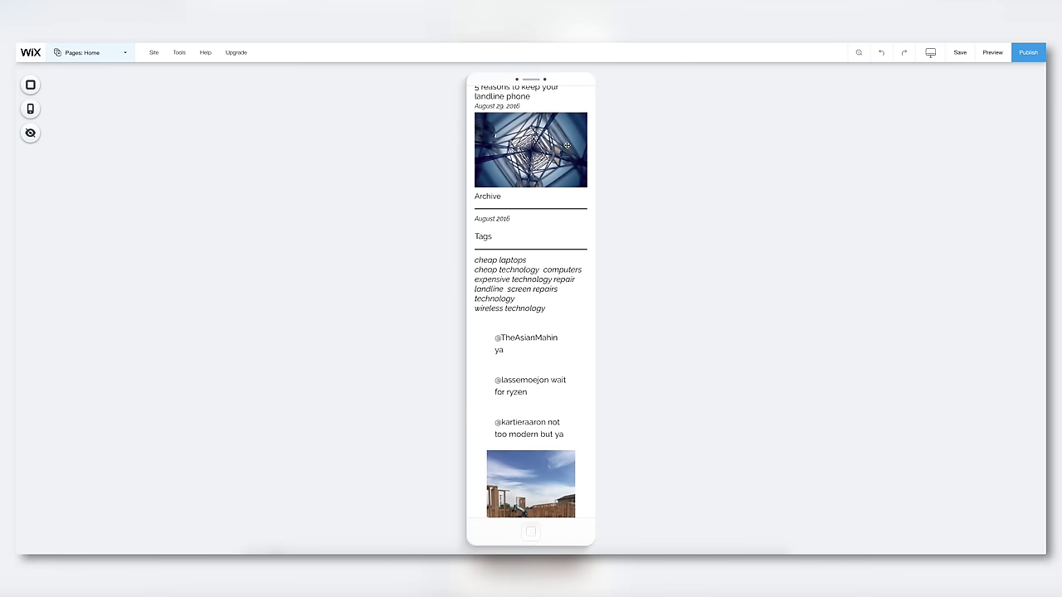
{"action": "scroll", "coordinate": [567, 145], "scroll_direction": "up", "scroll_amount": 15}
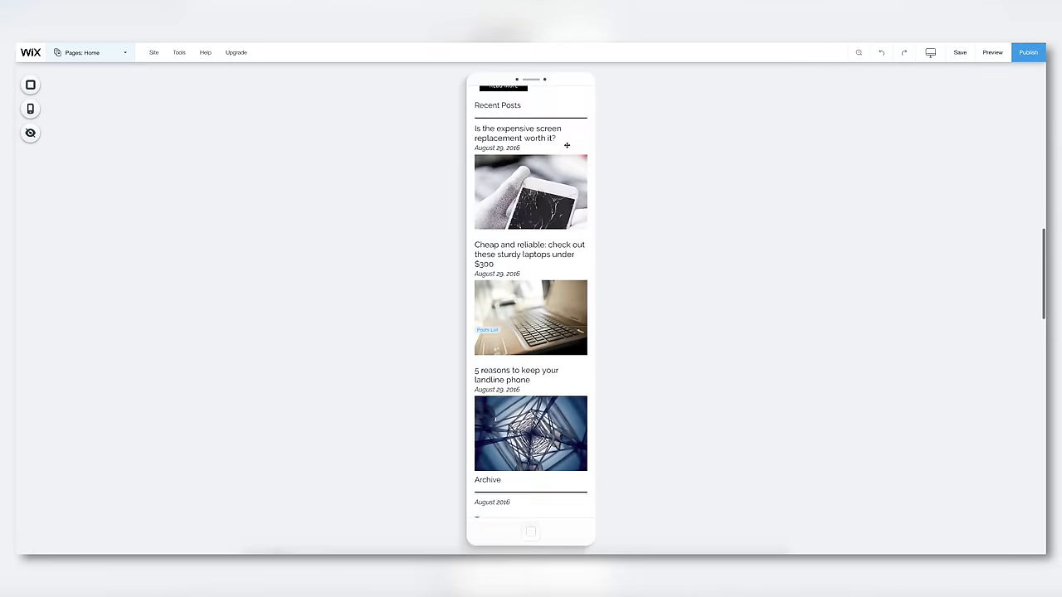
{"action": "scroll", "coordinate": [567, 145], "scroll_direction": "up", "scroll_amount": 3}
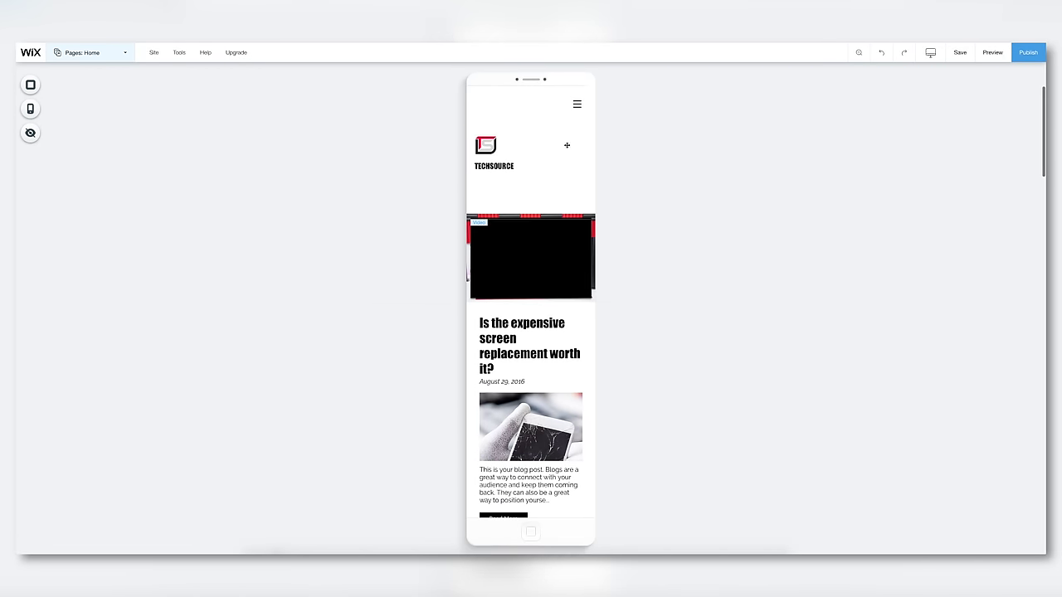
Step: Open the About page in the mobile view and examine its photo, story text and footer
{"action": "left_click", "coordinate": [91, 53]}
{"action": "left_click", "coordinate": [104, 128]}
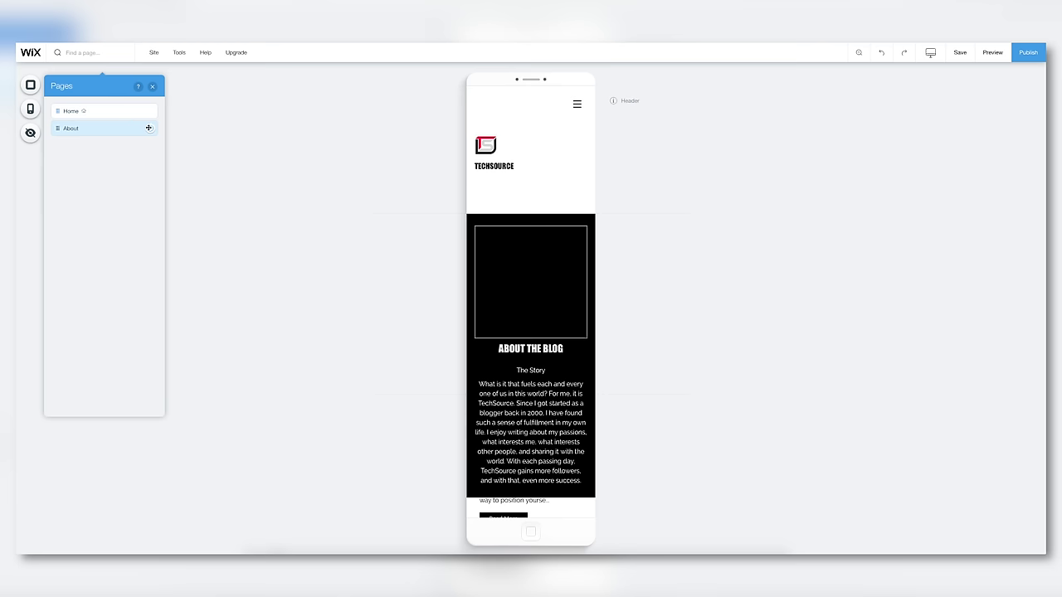
{"action": "scroll", "coordinate": [536, 194], "scroll_direction": "down", "scroll_amount": 1}
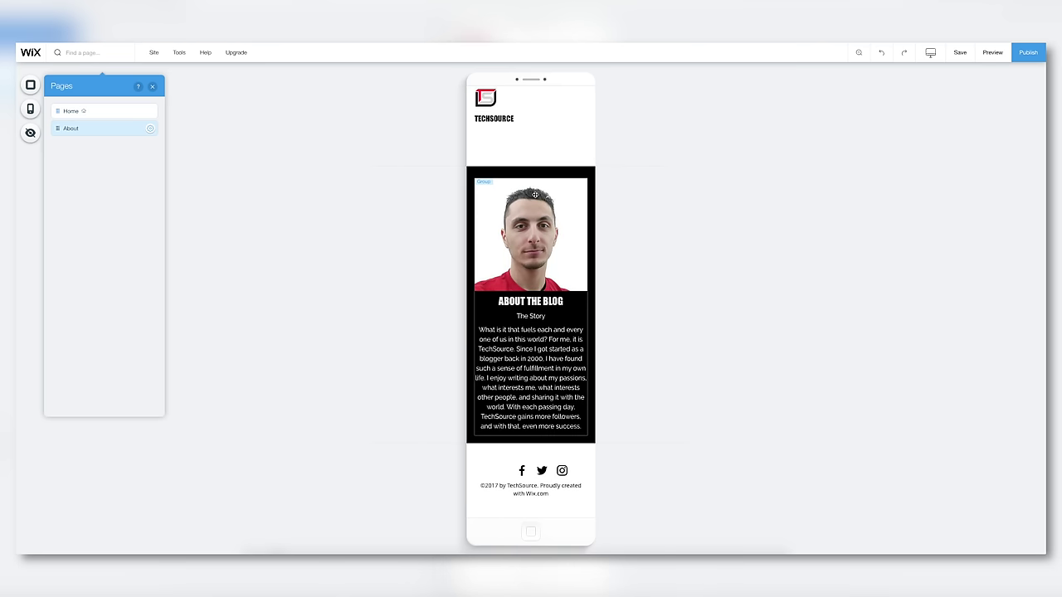
{"action": "scroll", "coordinate": [535, 194], "scroll_direction": "up", "scroll_amount": 1}
{"action": "left_click", "coordinate": [381, 180]}
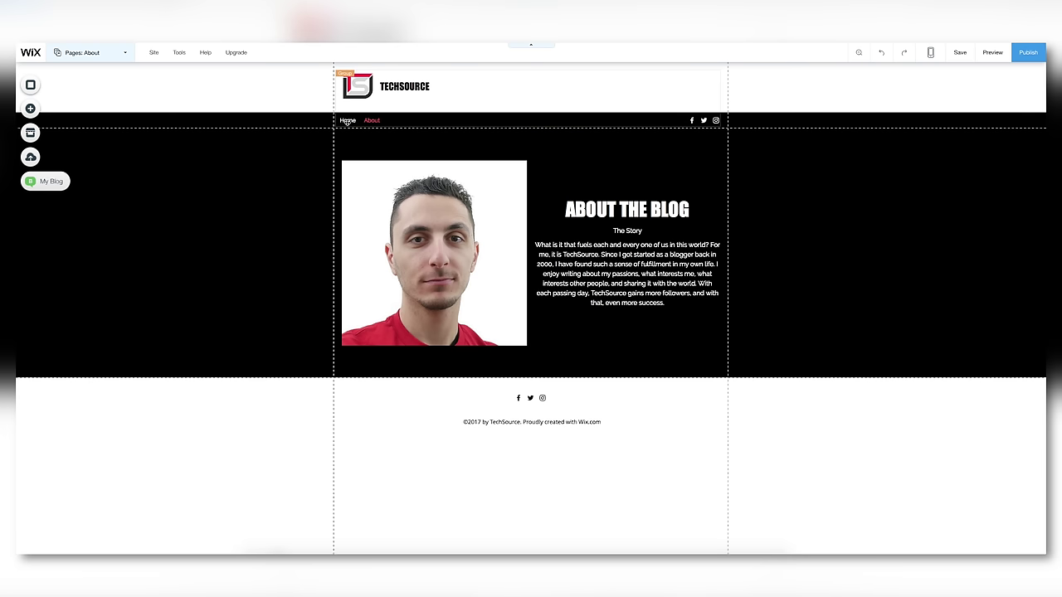
Step: Return to the Home page in the desktop view and close the page list
{"action": "left_click", "coordinate": [124, 53]}
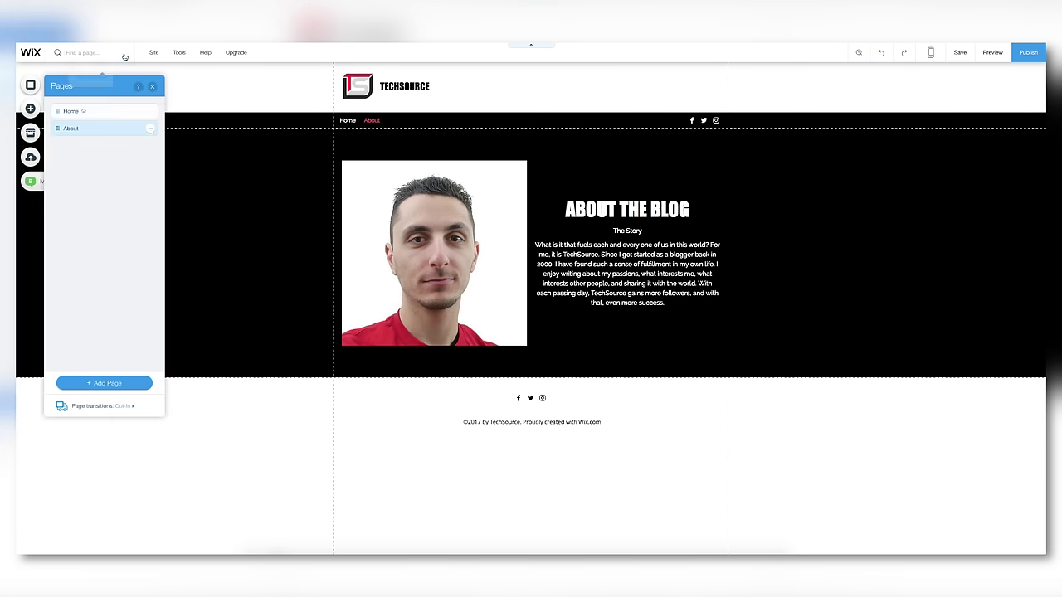
{"action": "left_click", "coordinate": [112, 110]}
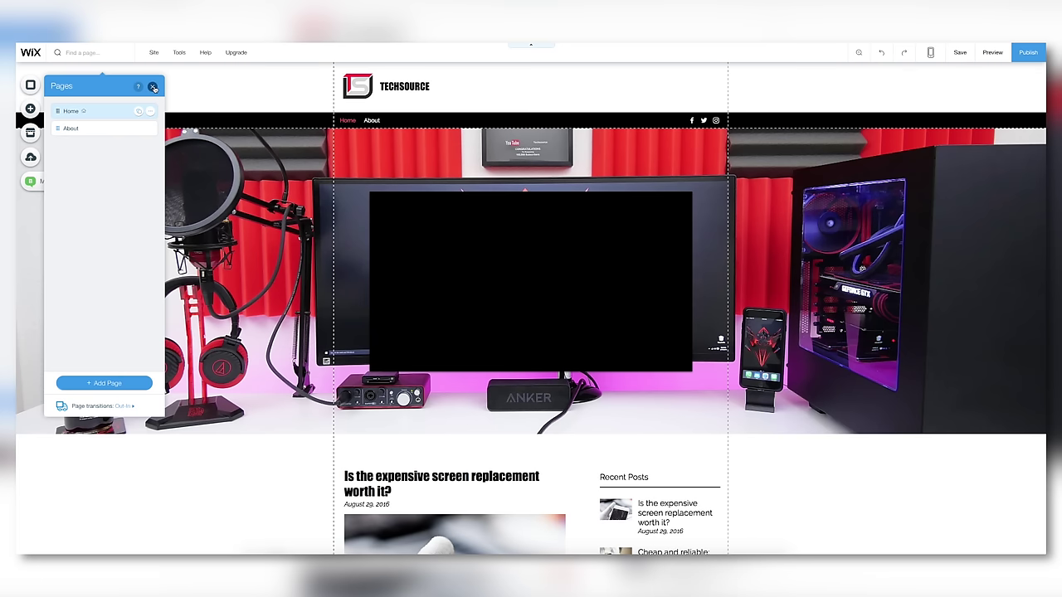
{"action": "left_click", "coordinate": [154, 87]}
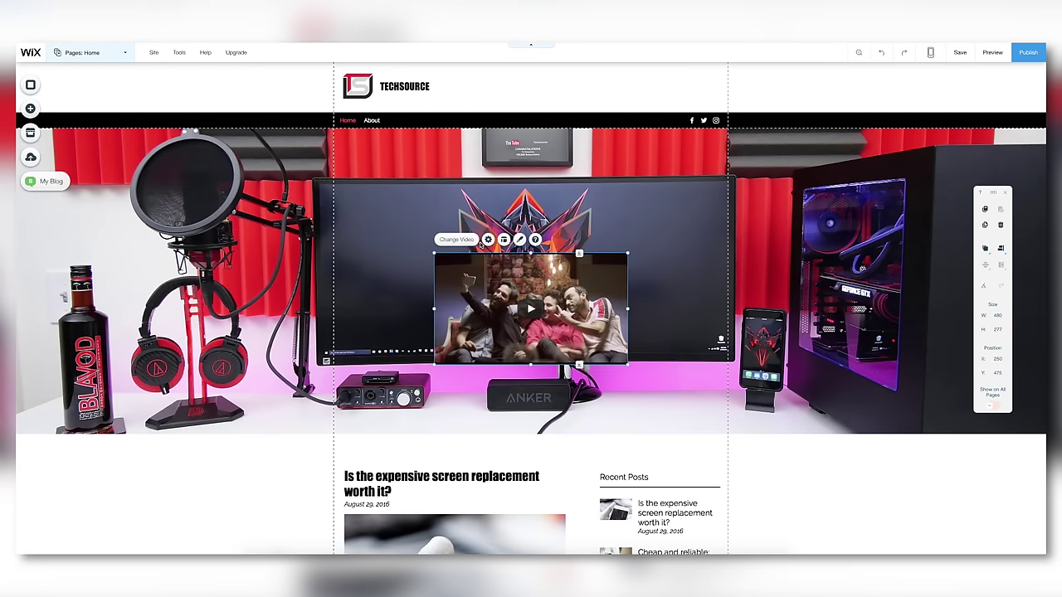
Step: Open the settings of the video on the home page strip and look at its playback options
{"action": "left_click", "coordinate": [488, 239]}
{"action": "left_click", "coordinate": [695, 380]}
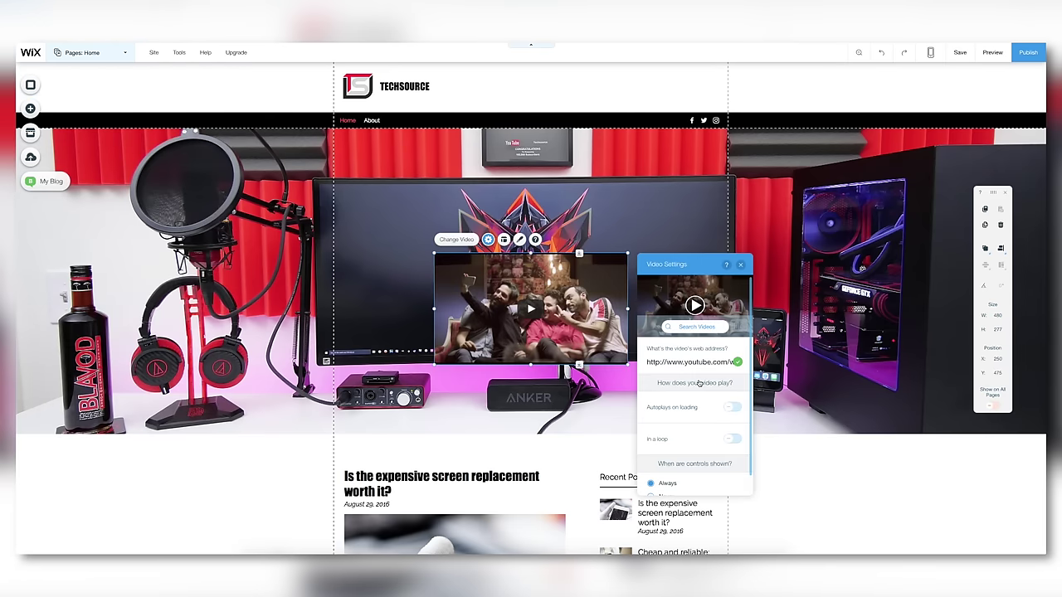